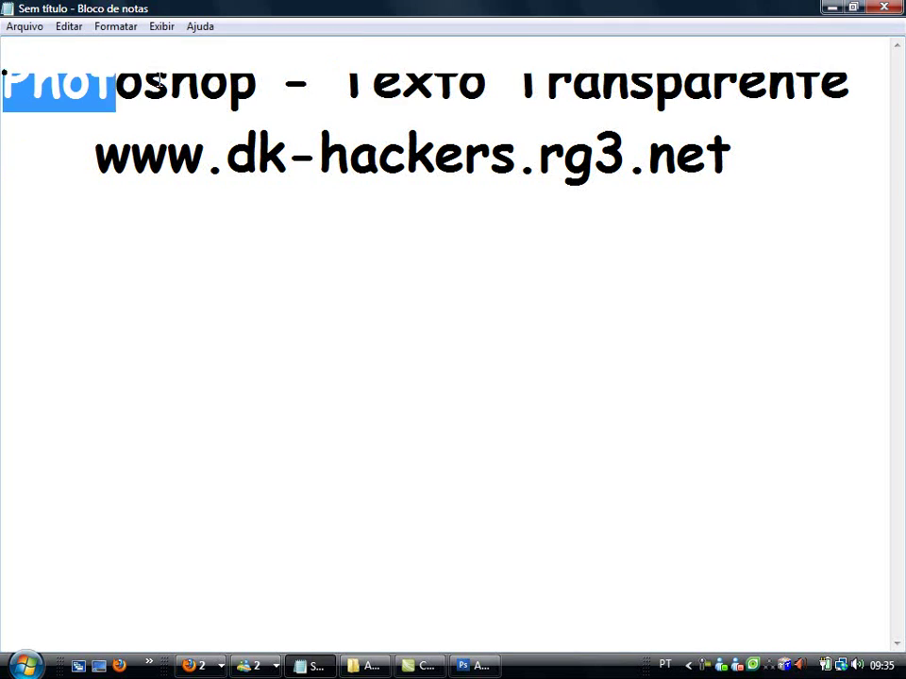
# Step: Write the intro on adding transparent text to an image in Photoshop CS3, plus the download-link line
pyautogui.moveTo(84, 159); pyautogui.dragTo(748, 154)
pyautogui.click(820, 165)
pyautogui.write('E')
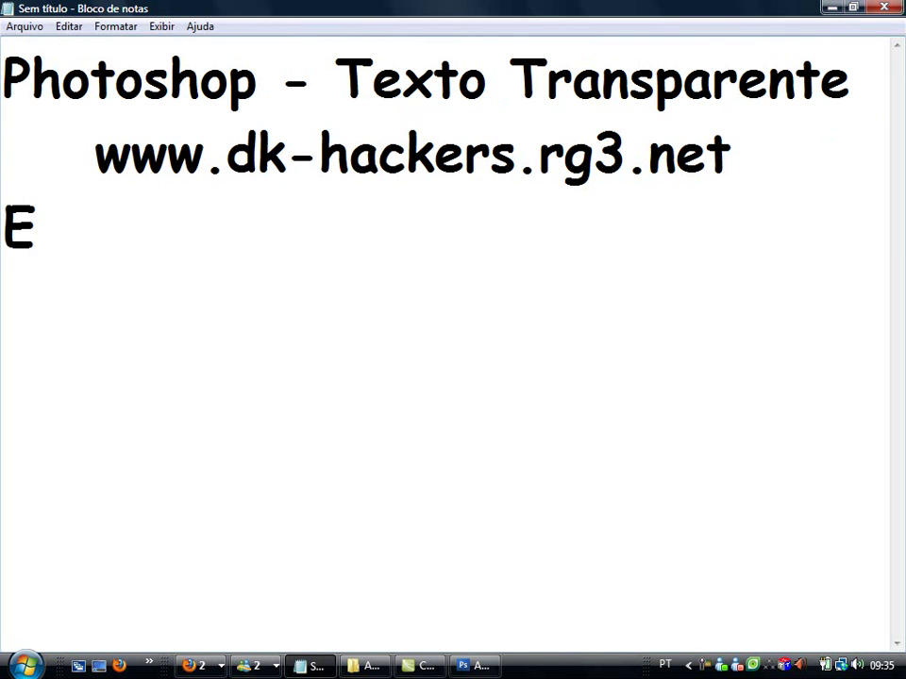
pyautogui.write('ai galera,n')
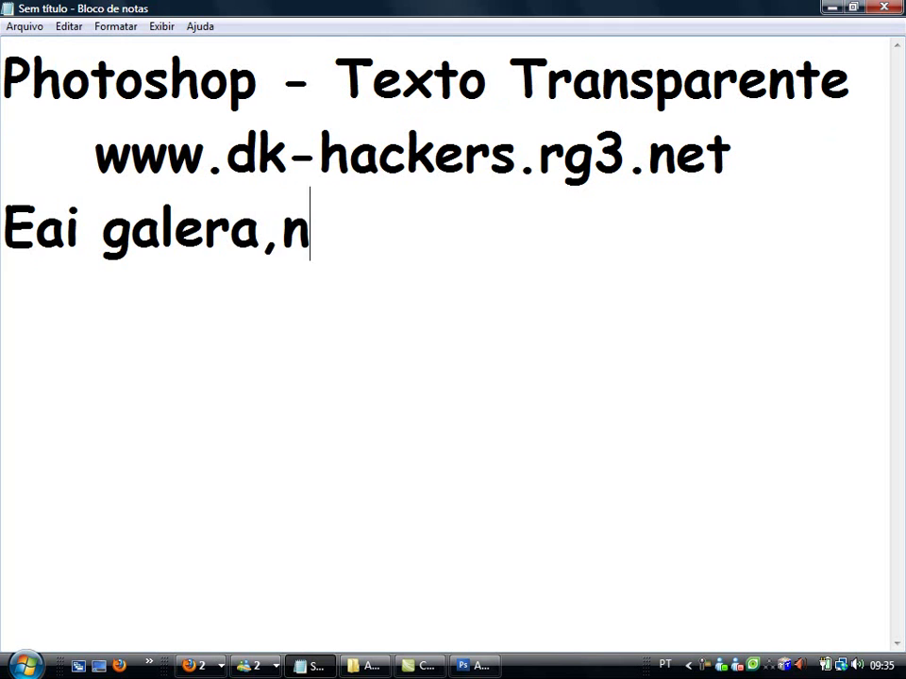
pyautogui.write('essa')
pyautogui.write('deo ua')
pyautogui.press('BackSpace')
pyautogui.press('BackSpace')
pyautogui.write('aula vou en')
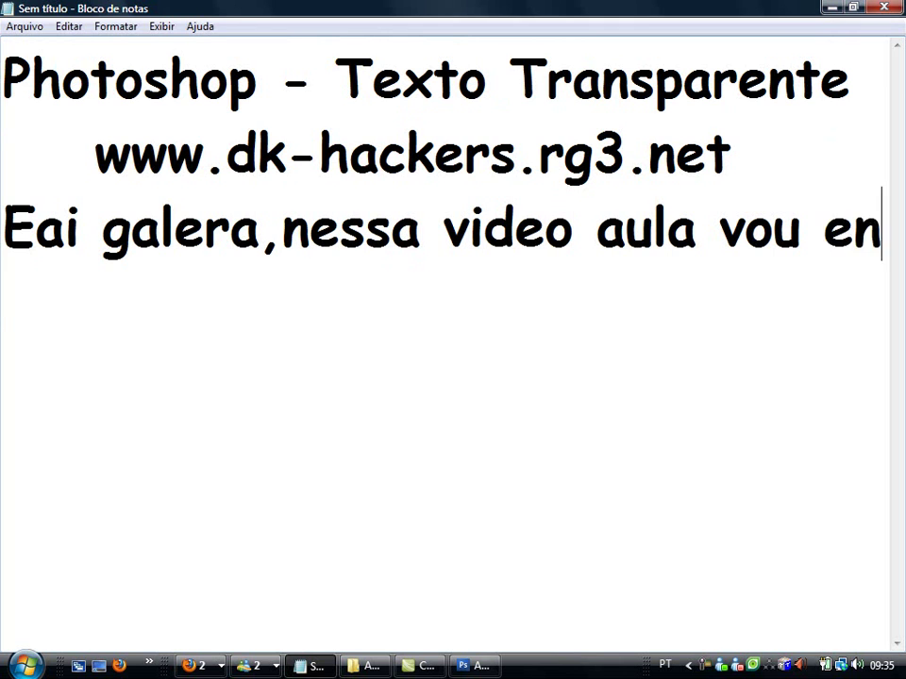
pyautogui.write('sinar pra vcs c')
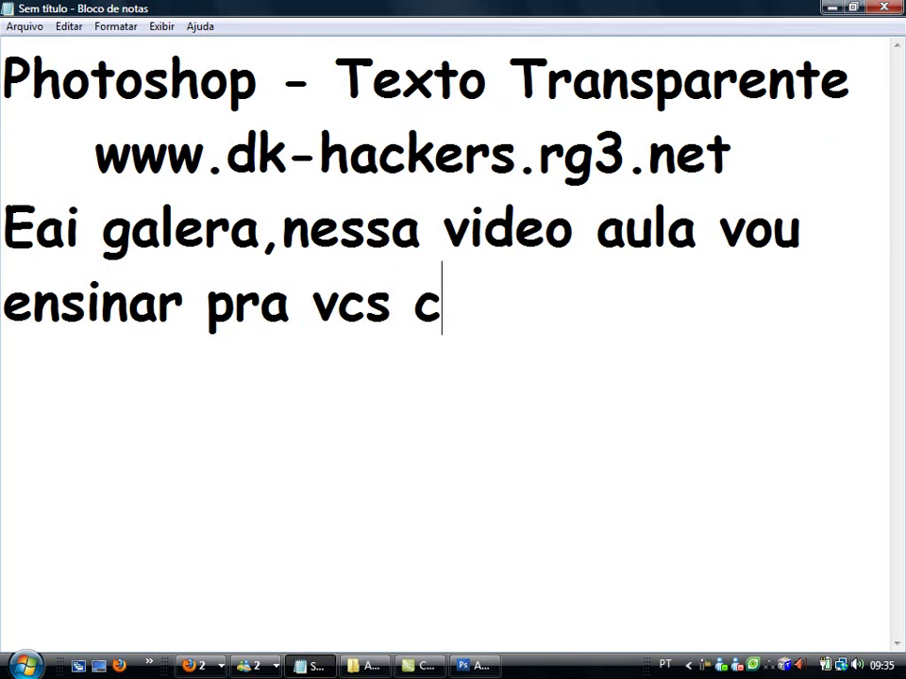
pyautogui.write('omo colocar um t')
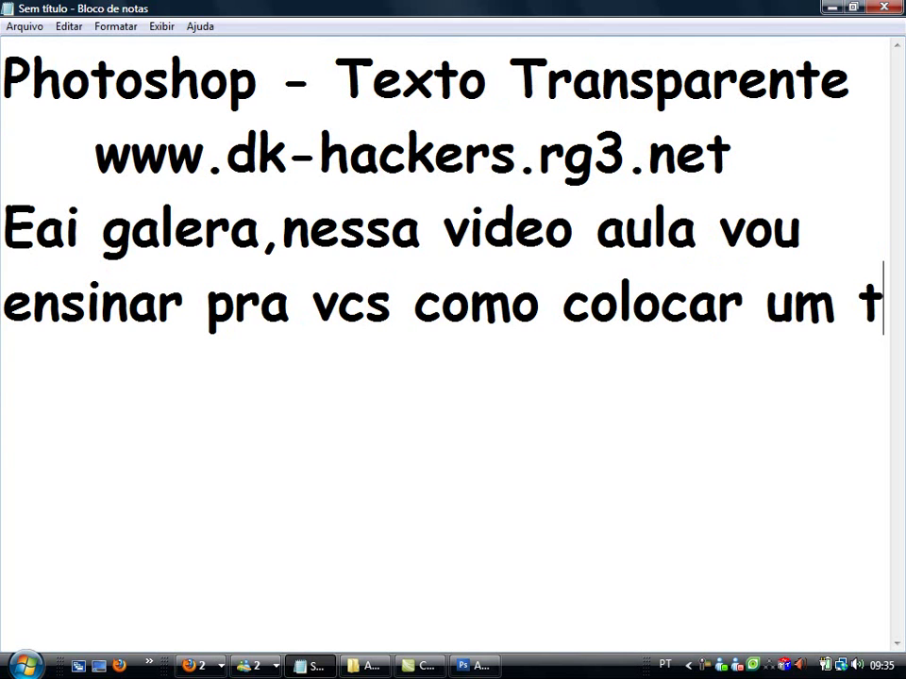
pyautogui.write('exto transparente em sua imag')
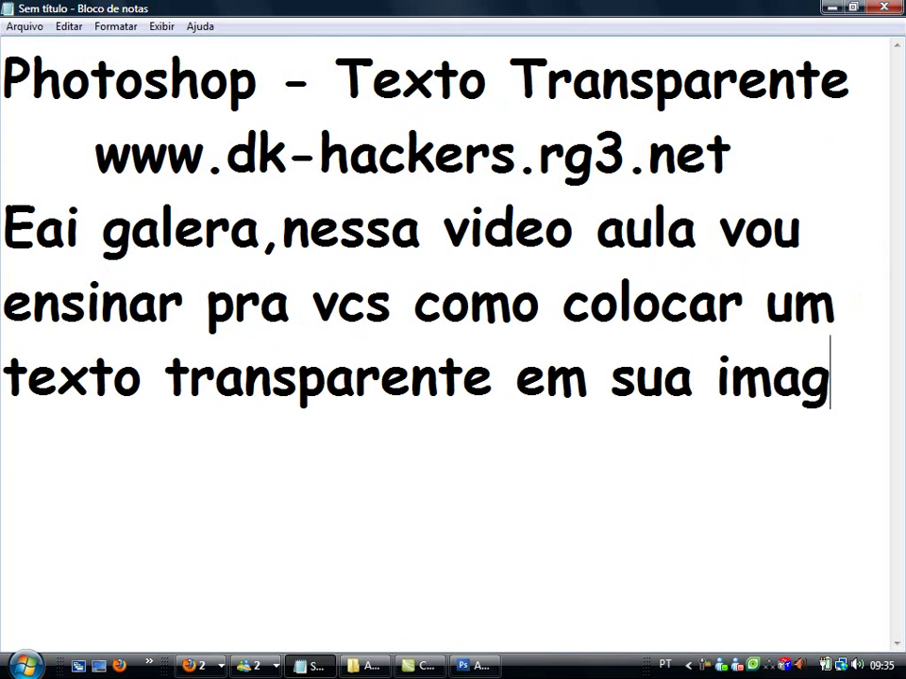
pyautogui.write('em usando photoshop CS3')
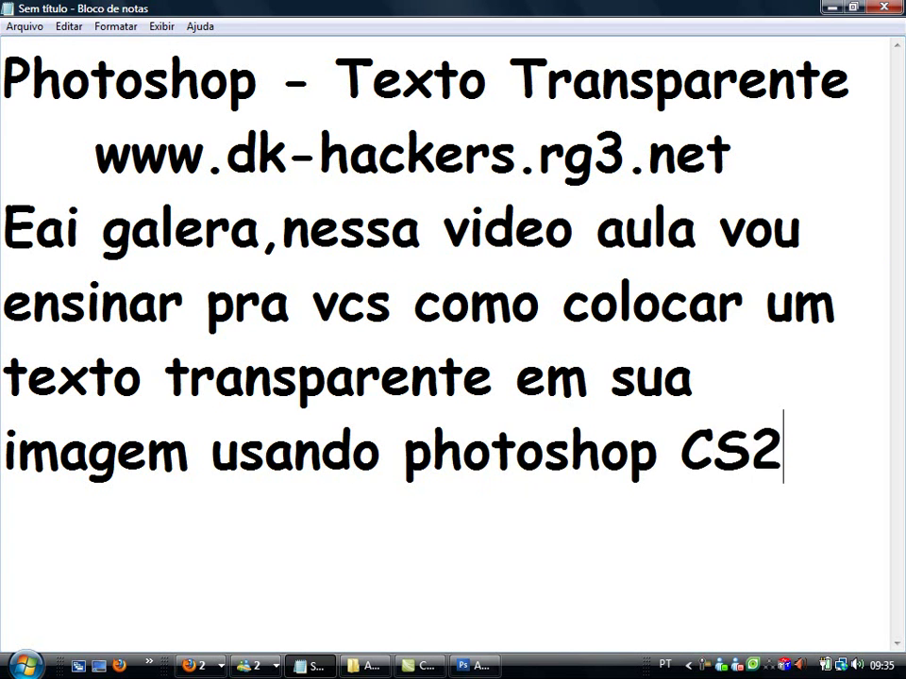
pyautogui.press('Return')
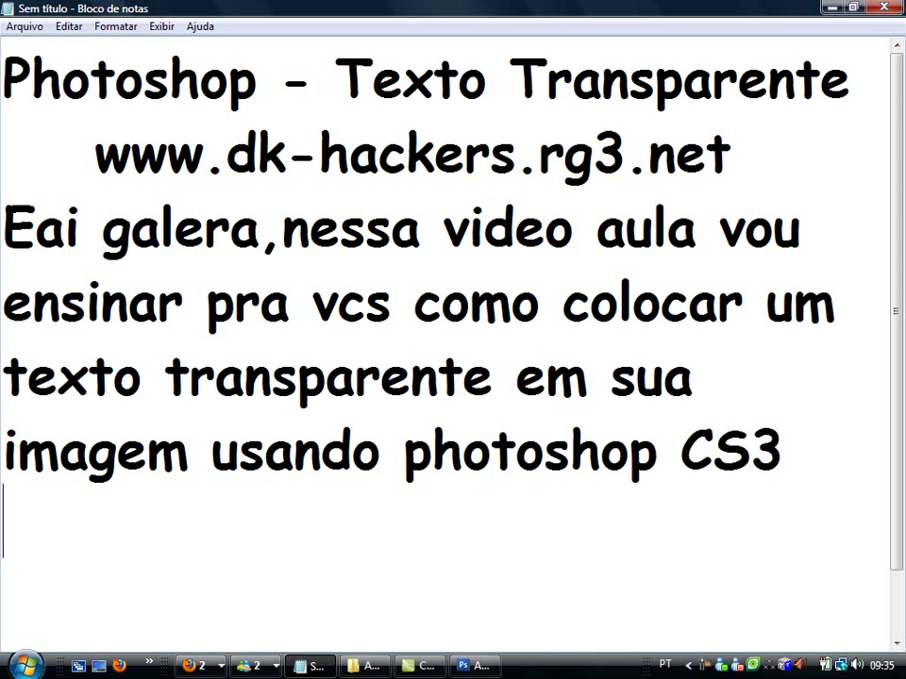
pyautogui.write('bom ')
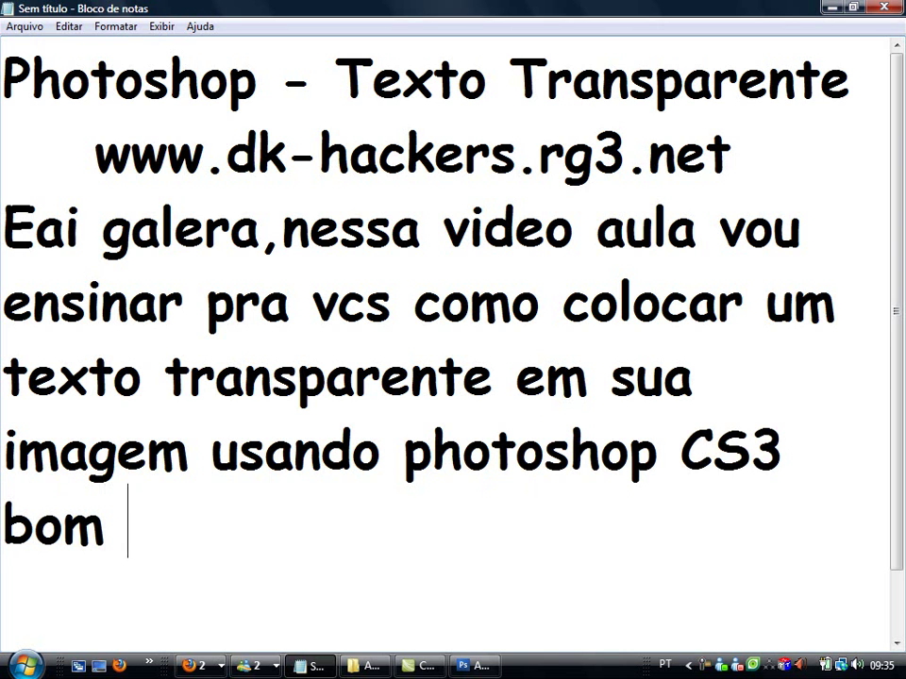
pyautogui.write('o link de download est')
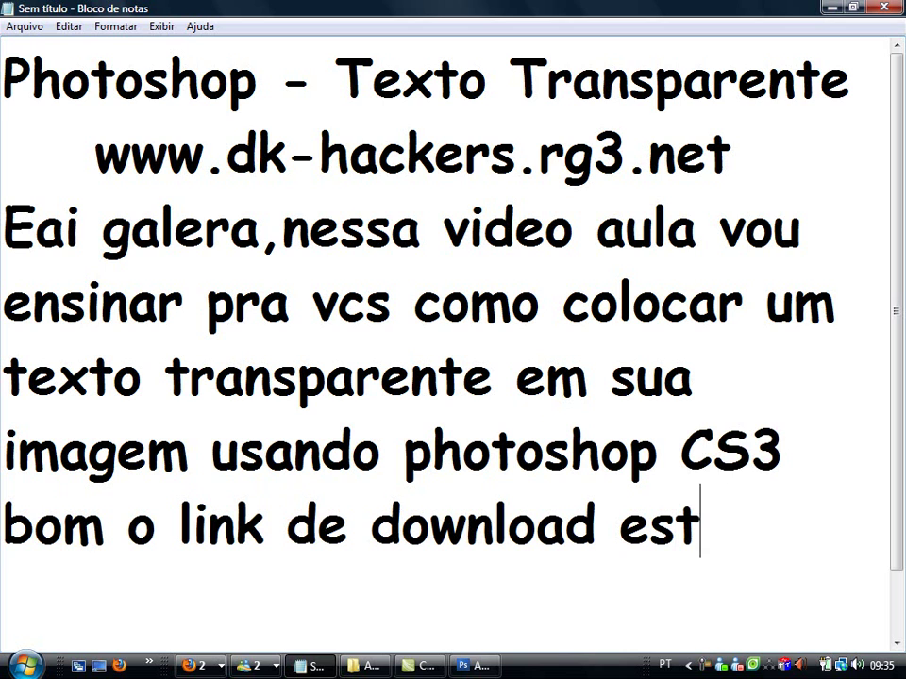
pyautogui.write('ará junto com ')
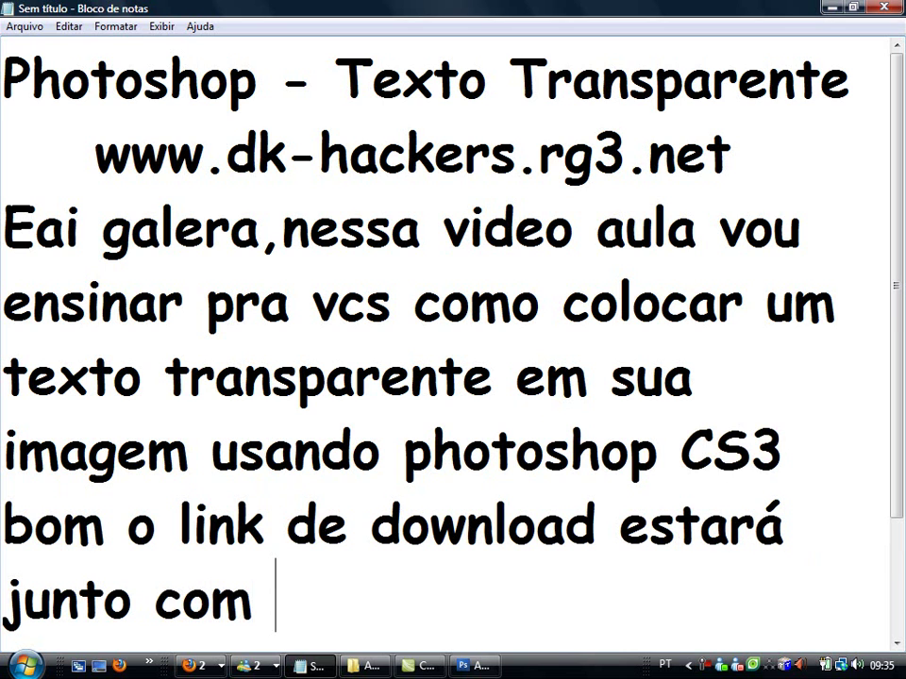
pyautogui.write('a video aula..')
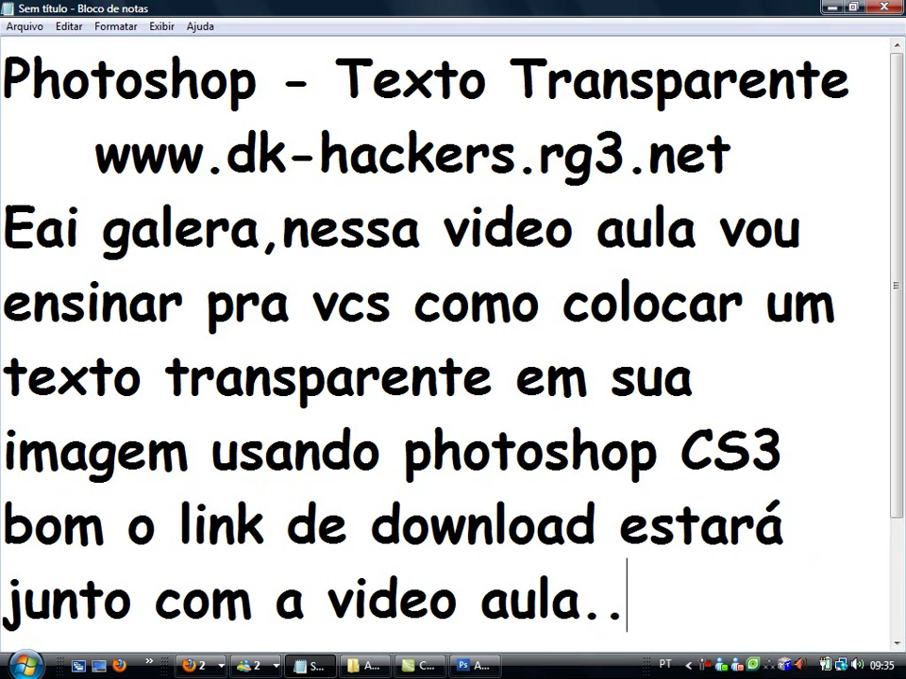
# Step: Add the line 'logo depois de baixar abra-o e abra uma imagem e escreva seu texto' and return to Photoshop
pyautogui.press('Return')
pyautogui.write('log')
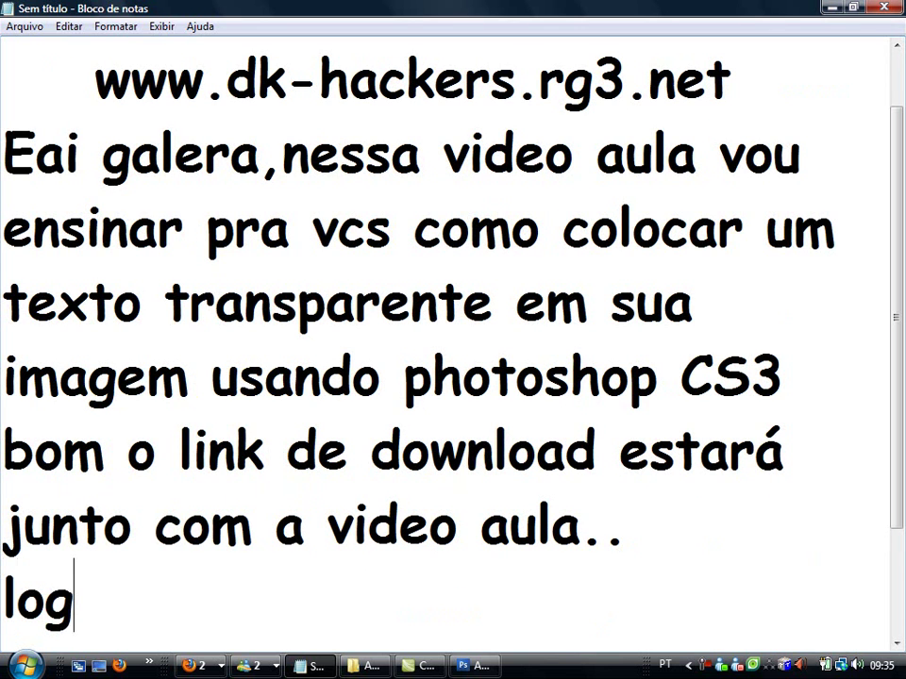
pyautogui.write('o depois de')
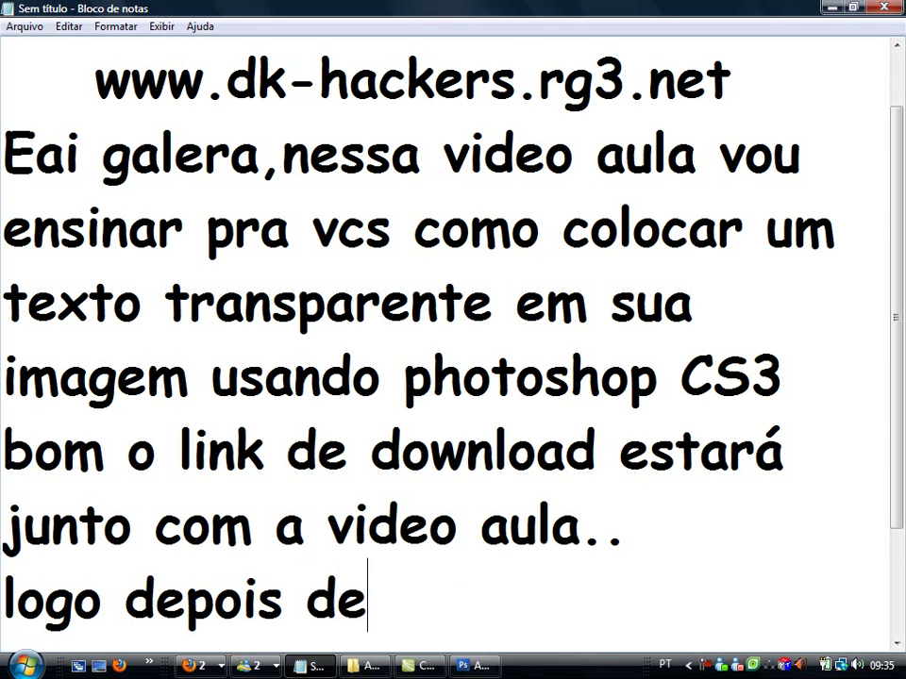
pyautogui.write(' baixar')
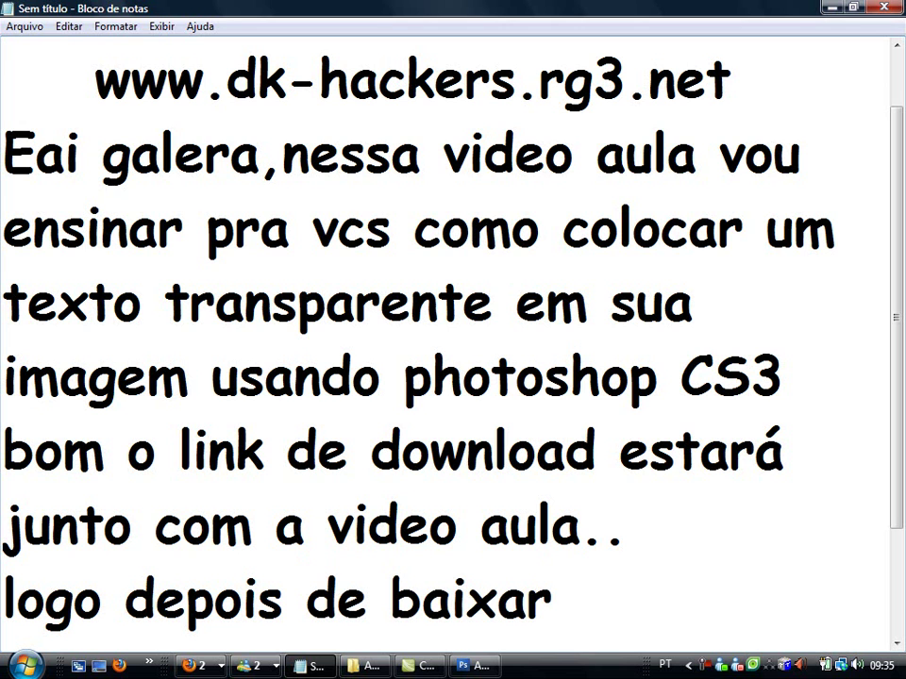
pyautogui.write(' abra-o')
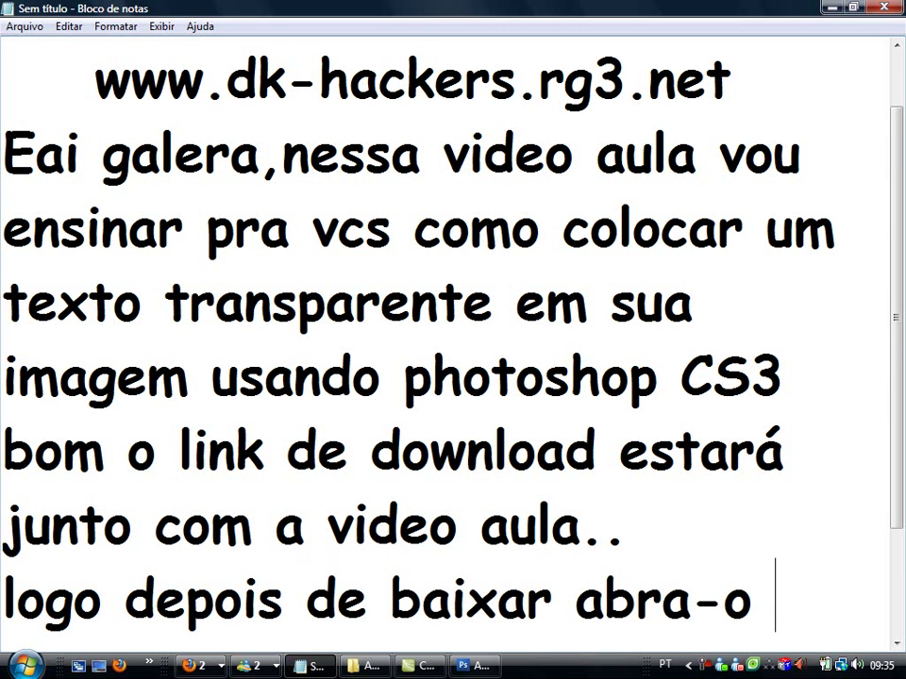
pyautogui.write(' e abra uma imag')
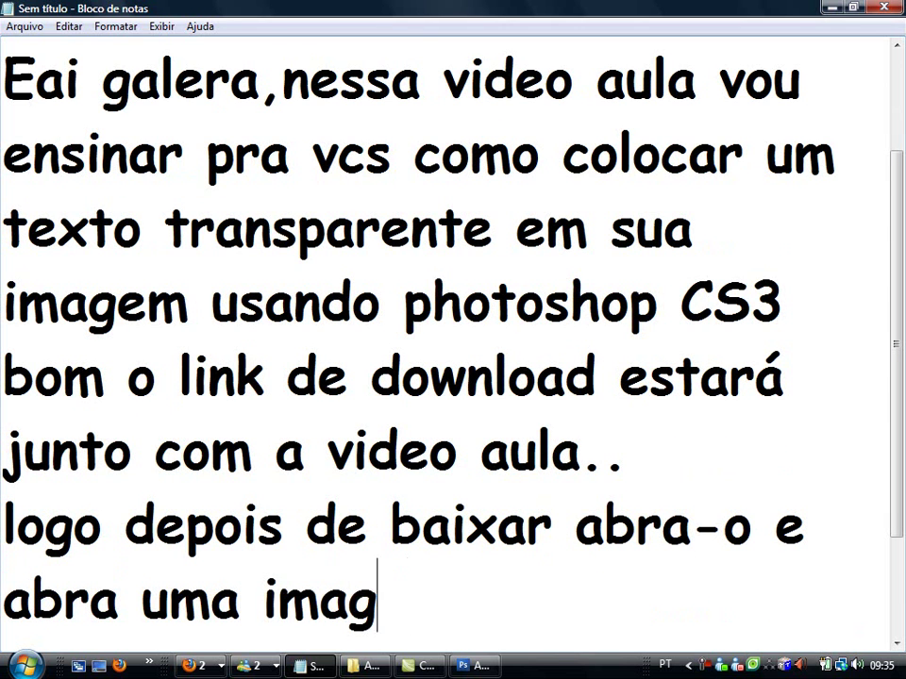
pyautogui.write('em e')
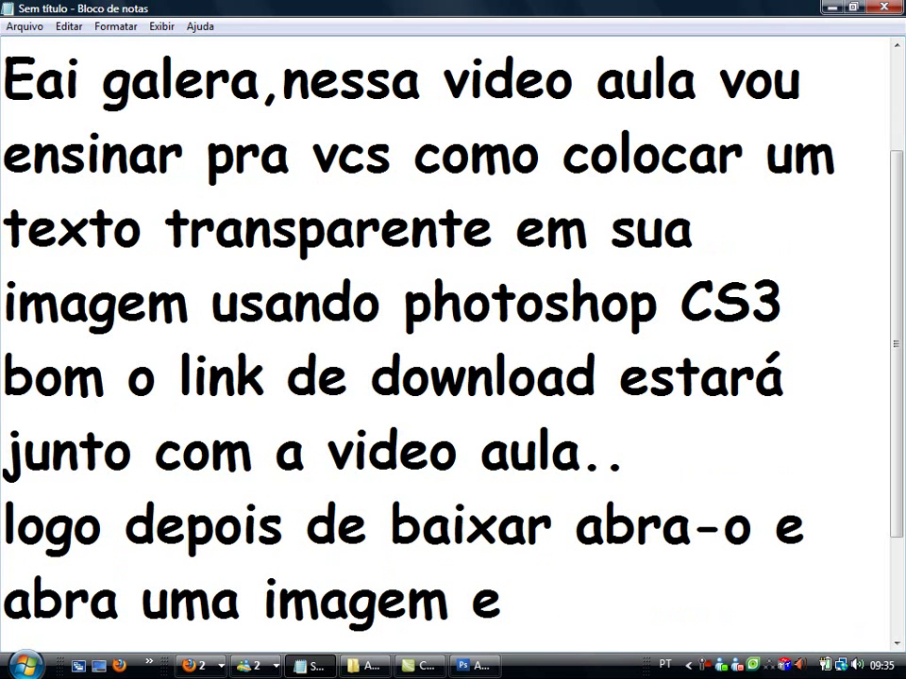
pyautogui.write(' escreva seu')
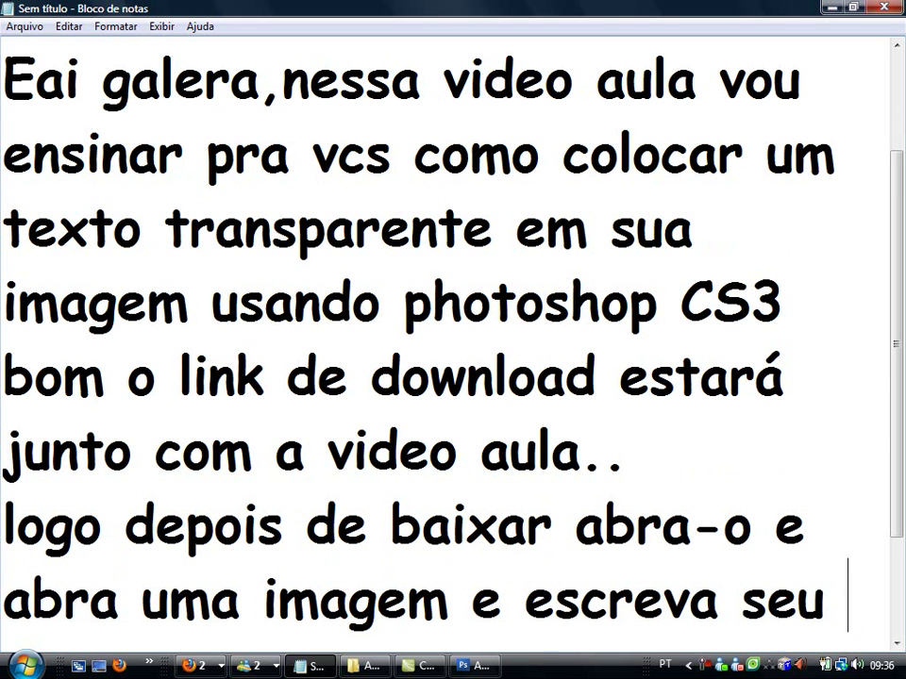
pyautogui.write(' texto')
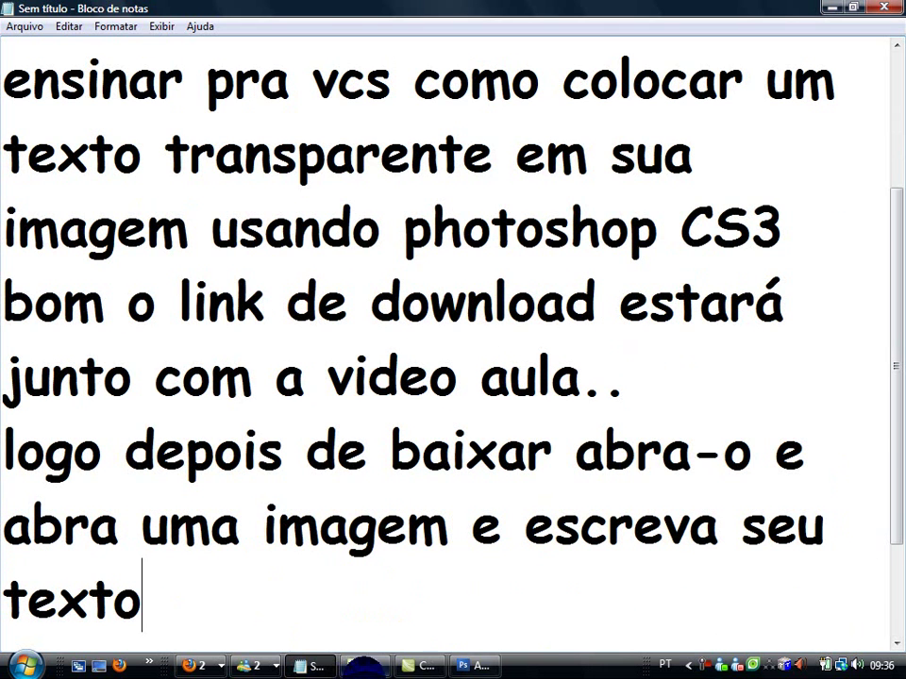
pyautogui.hotkey('alt', 'Tab')
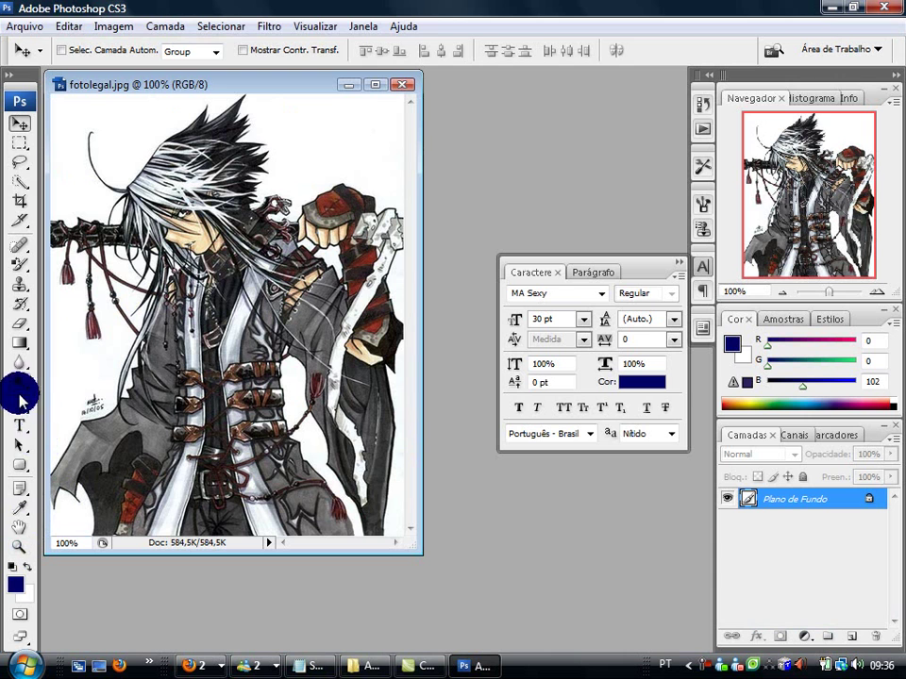
# Step: Add large dark-blue 'xSasuke' text and move it up over the figure
pyautogui.click(19, 426)
pyautogui.moveTo(51, 439); pyautogui.dragTo(403, 535)
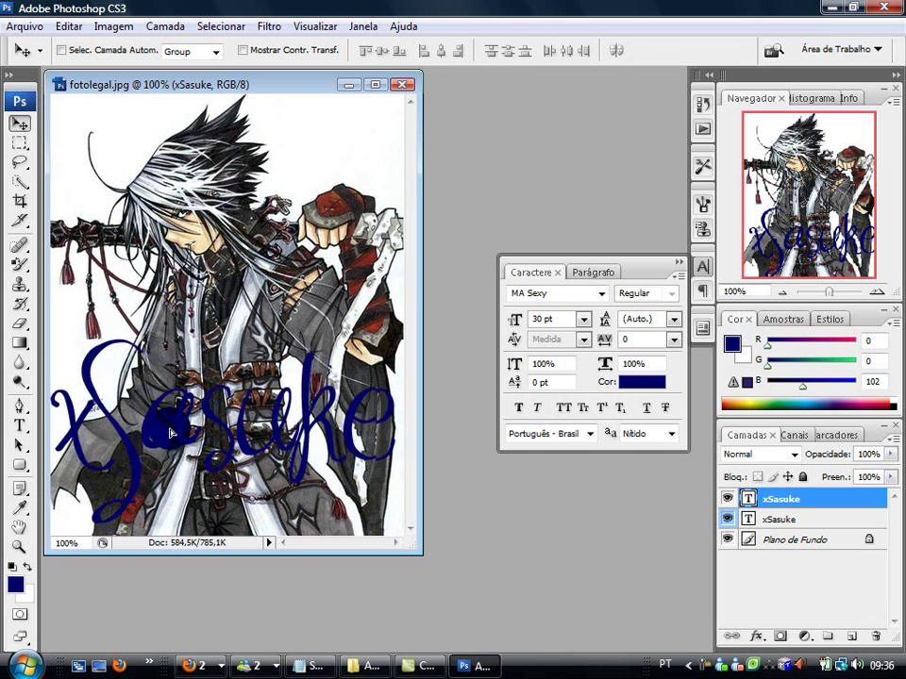
pyautogui.moveTo(170, 419)
pyautogui.mouseDown()
pyautogui.moveTo(165, 340)
pyautogui.moveTo(173, 337)
pyautogui.mouseUp()
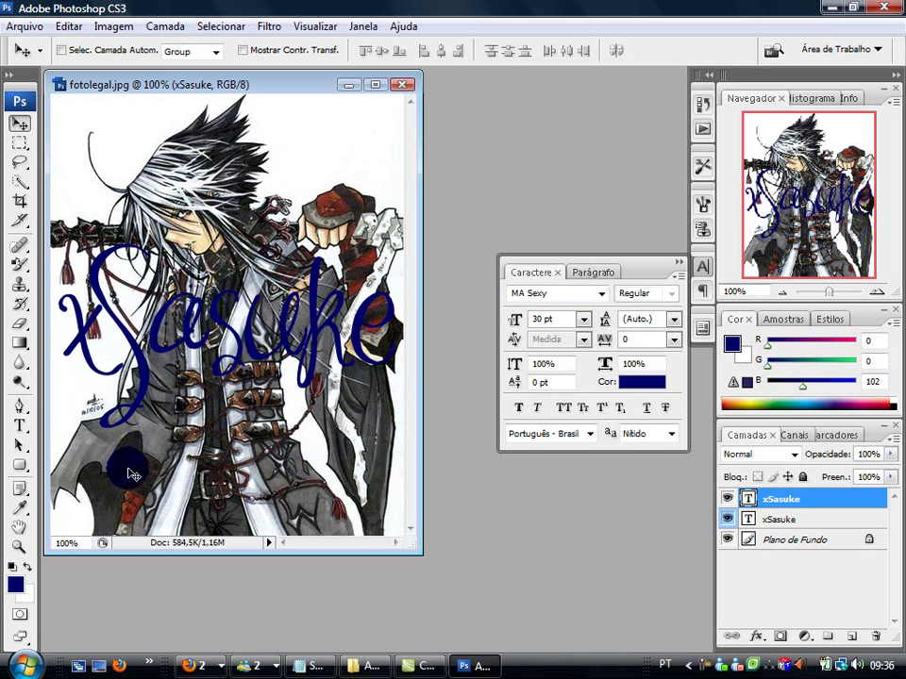
pyautogui.click(316, 665)
# Step: Extend the note after 'texto' with ',logo clique no certinho la no T'
pyautogui.click(404, 568)
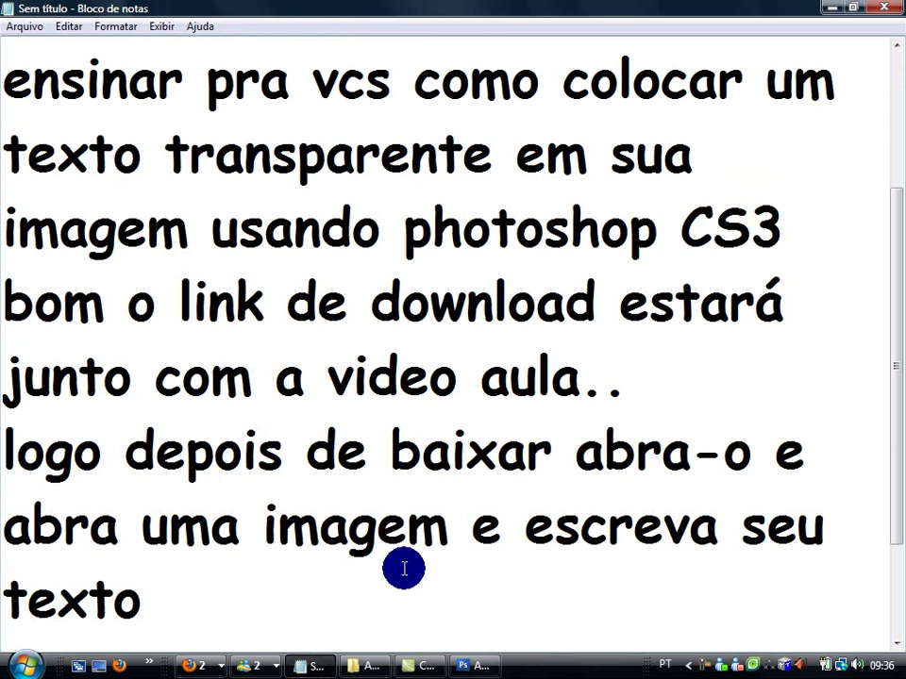
pyautogui.write(',logo clique n')
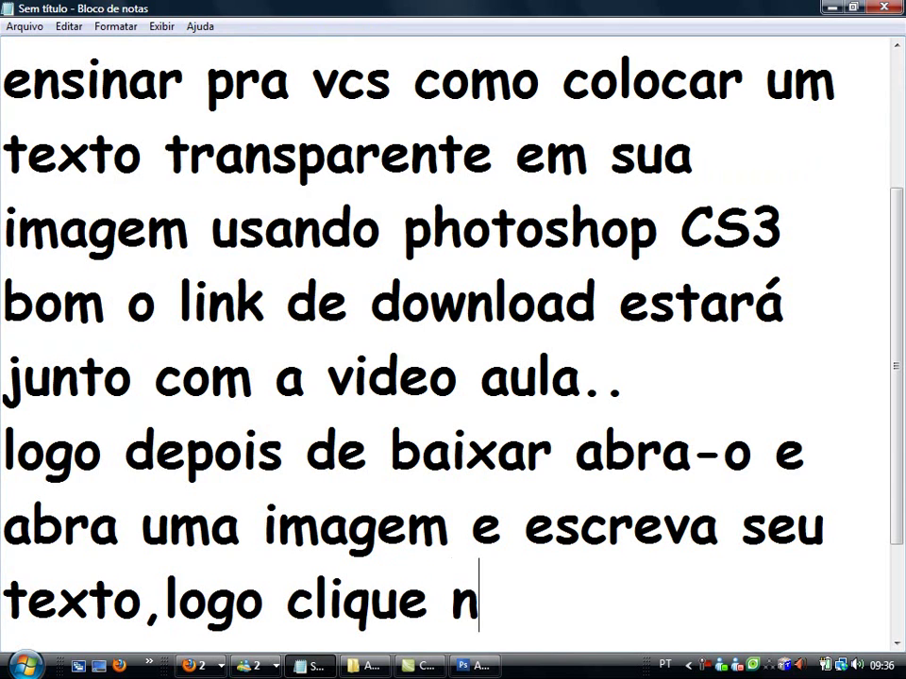
pyautogui.write('o certinho')
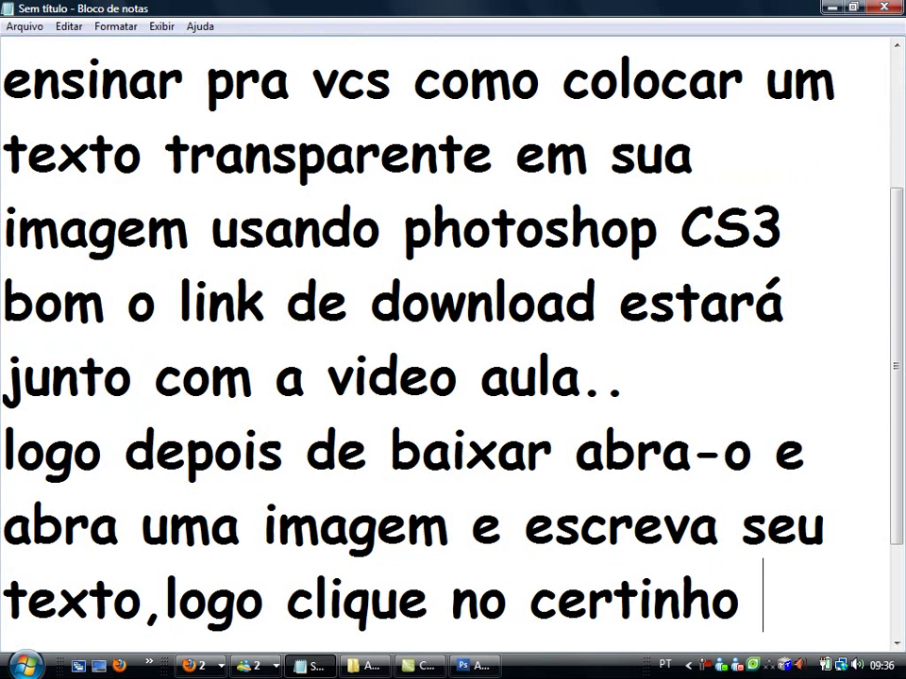
pyautogui.write(' T')
pyautogui.click(396, 572)
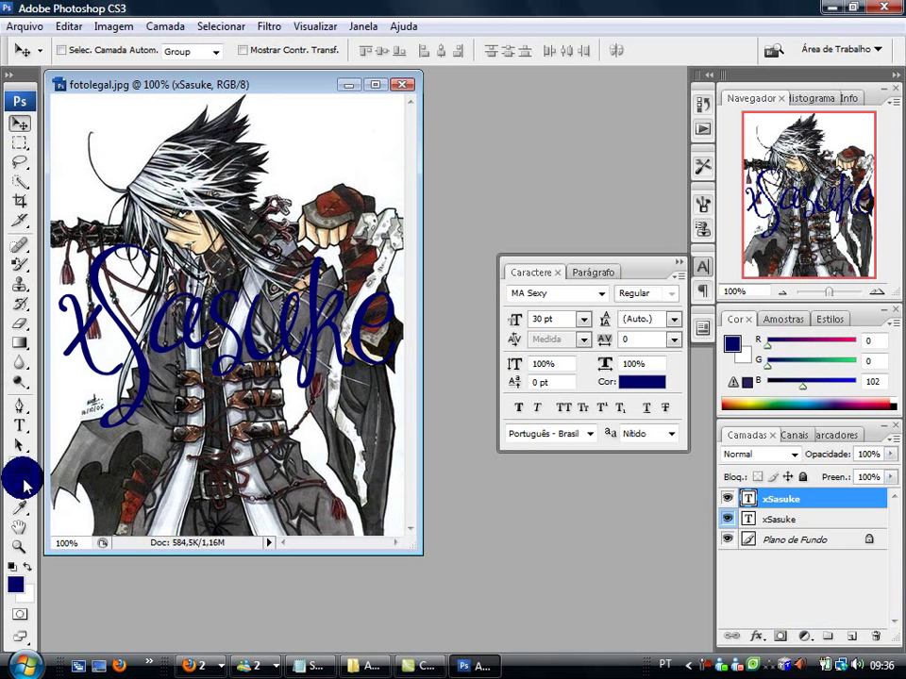
# Step: Reopen the xSasuke text with the Type tool and commit the edit
pyautogui.click(19, 425)
pyautogui.click(66, 325)
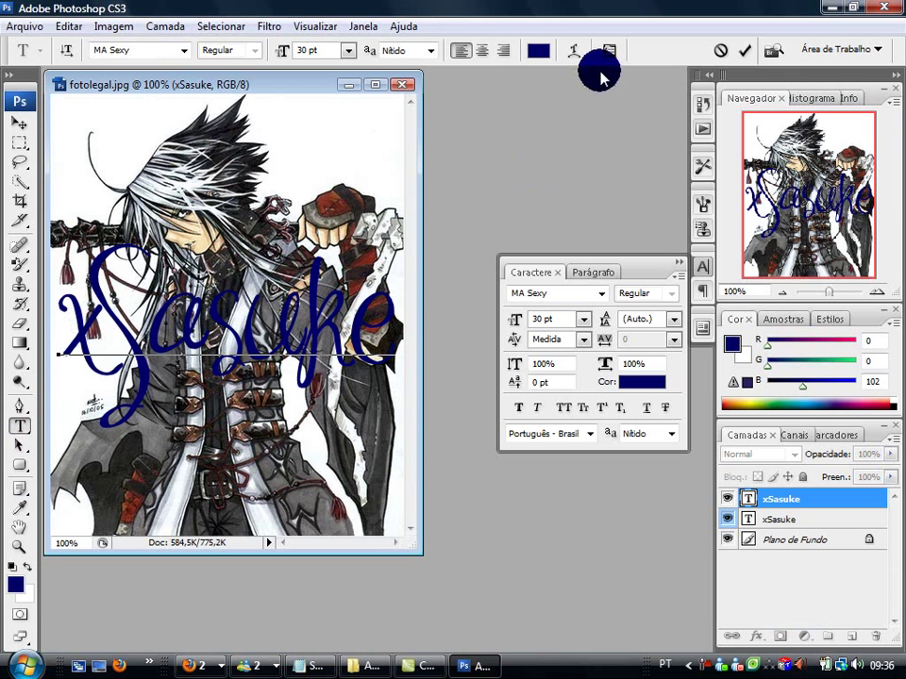
pyautogui.click(746, 51)
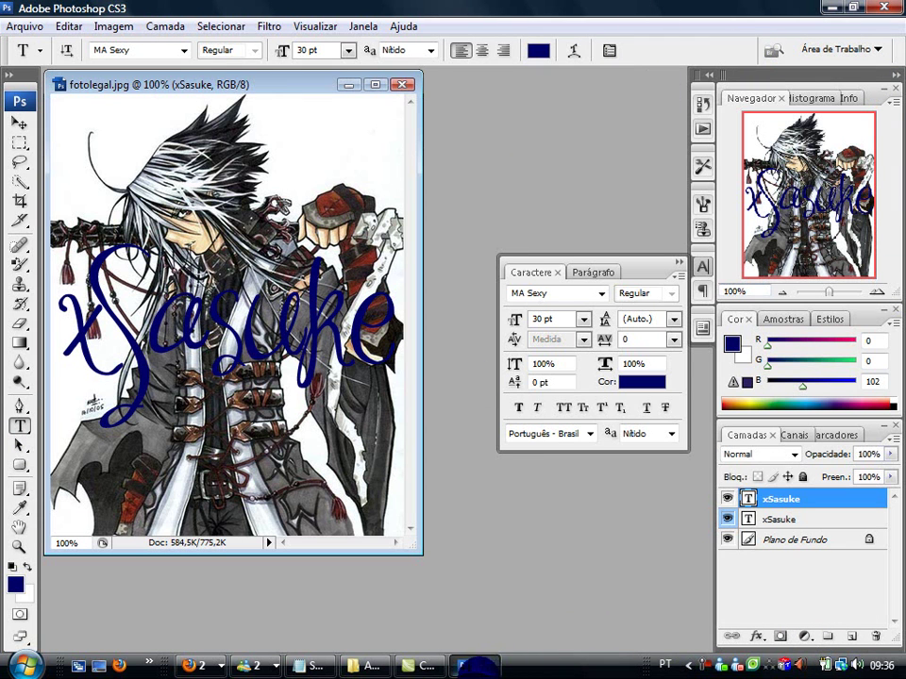
# Step: Note 'agora marque Preen 0%' and set the top xSasuke layer's Fill to 0%
pyautogui.click(311, 666)
pyautogui.write('a')
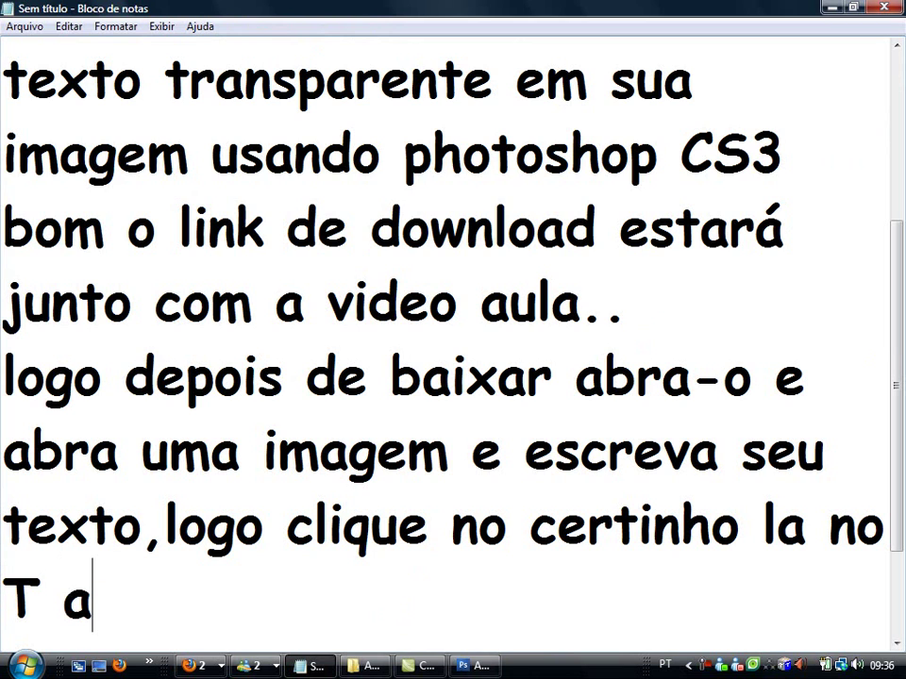
pyautogui.write('gora marque')
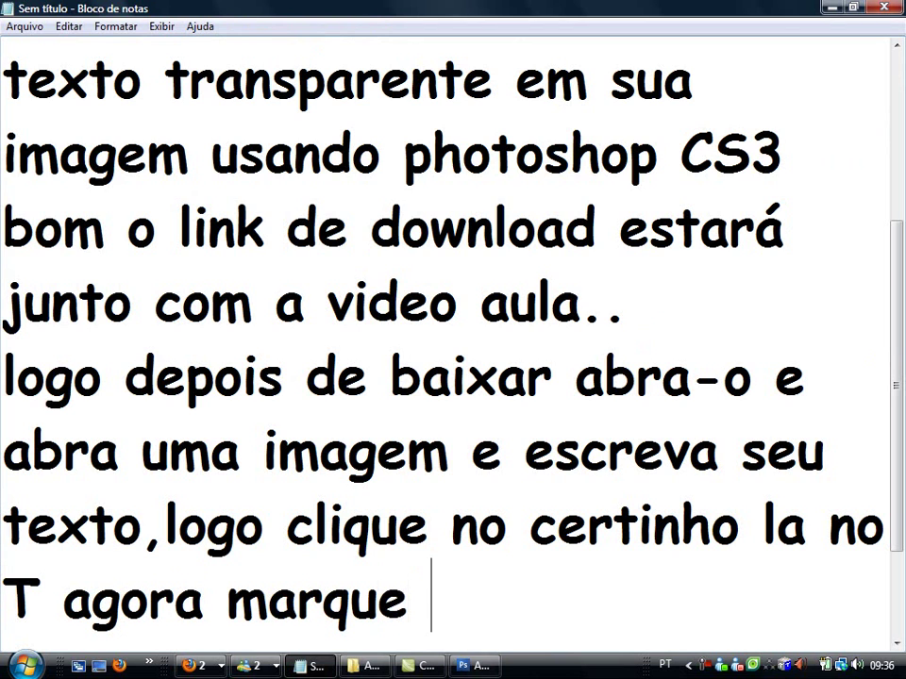
pyautogui.write(' Preen ')
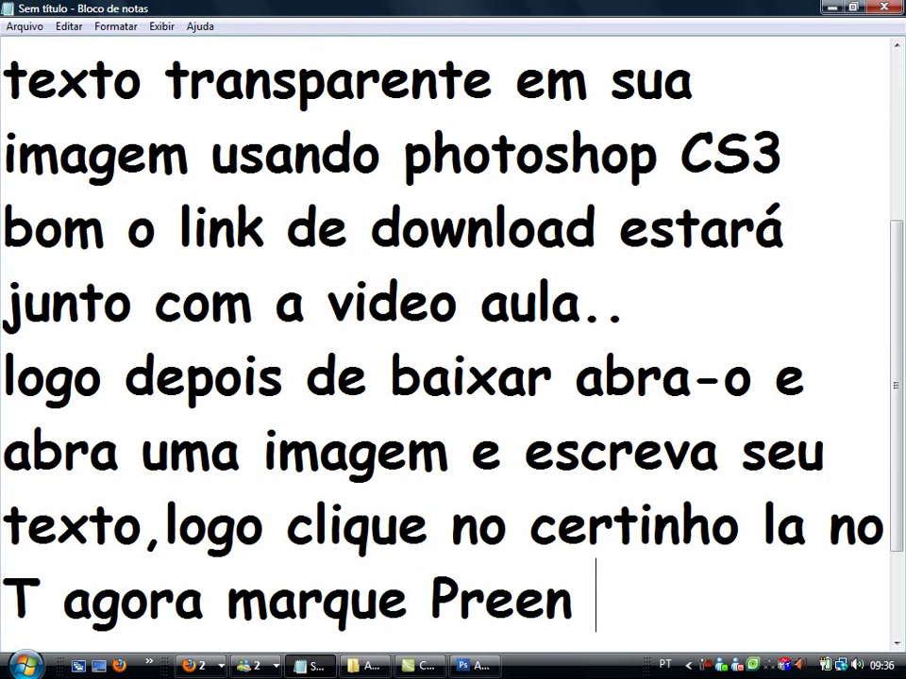
pyautogui.write('0%')
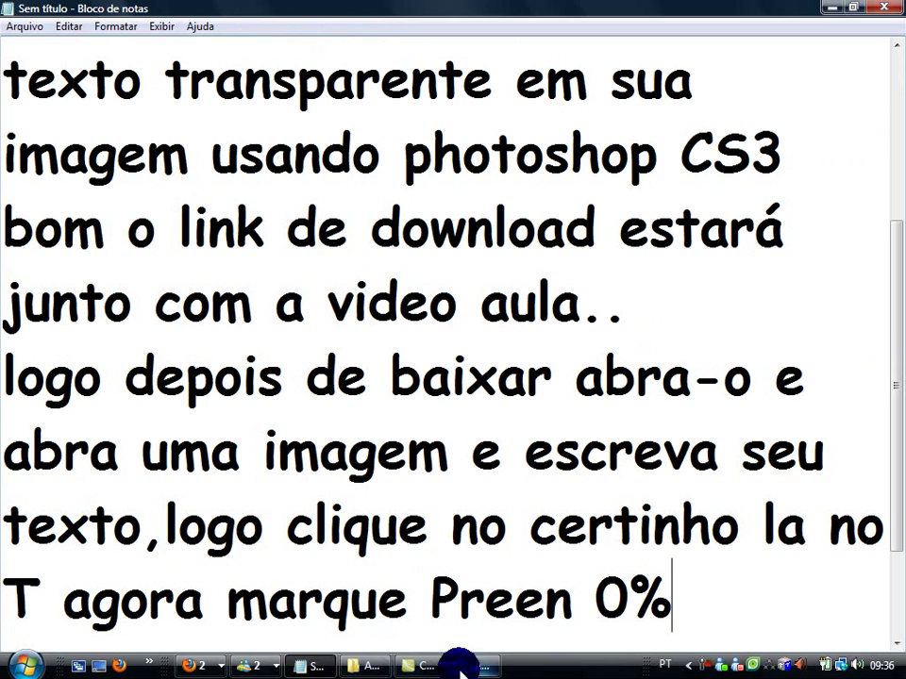
pyautogui.click(462, 664)
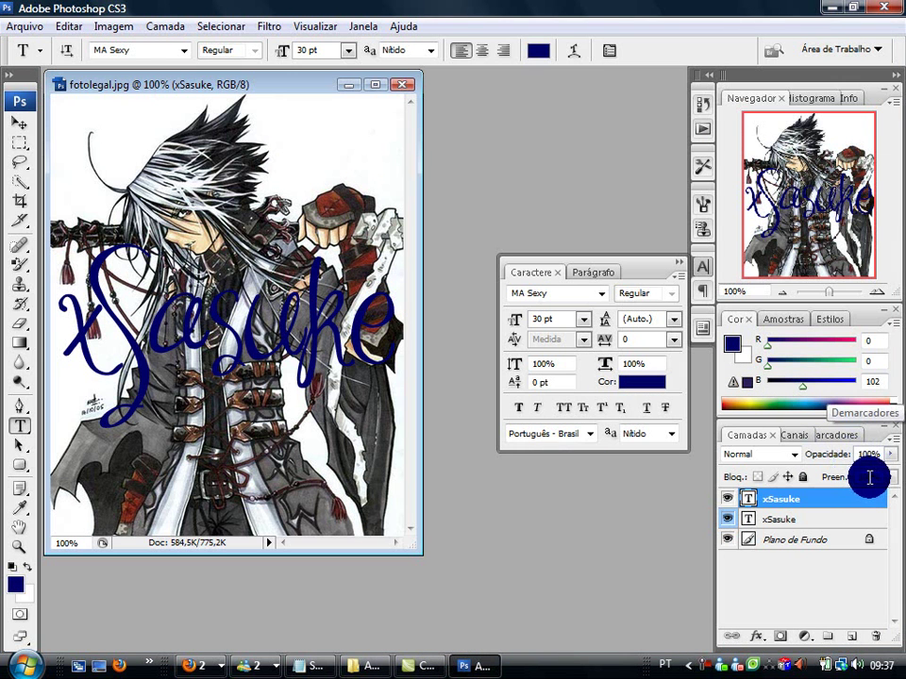
pyautogui.press('Return')
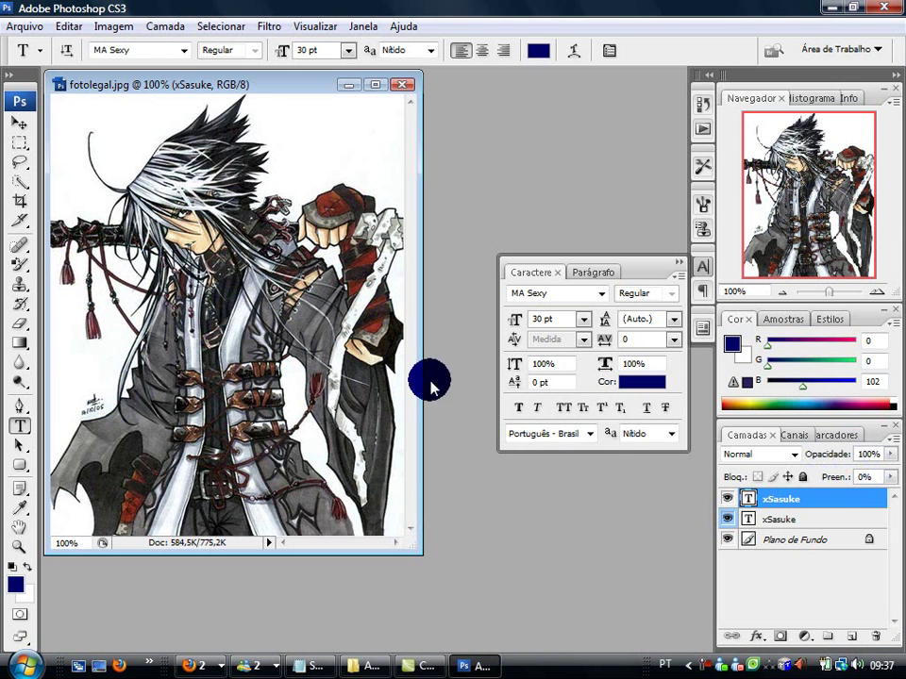
# Step: Note ',clique em FX>brilho externo' and add an Outer Glow (Brilho Externo) to the xSasuke layer
pyautogui.click(471, 665)
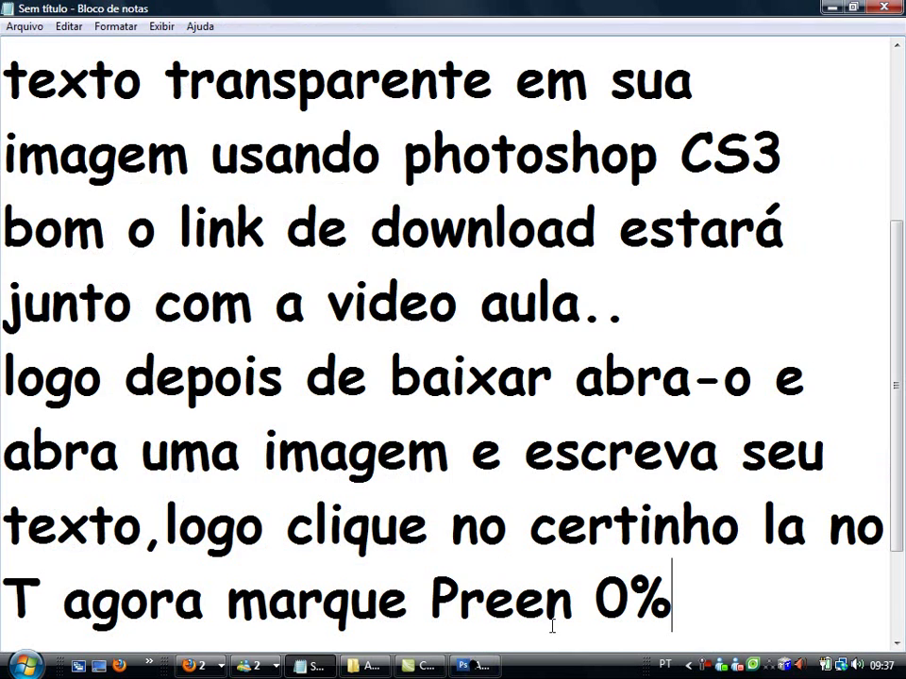
pyautogui.write(',clique')
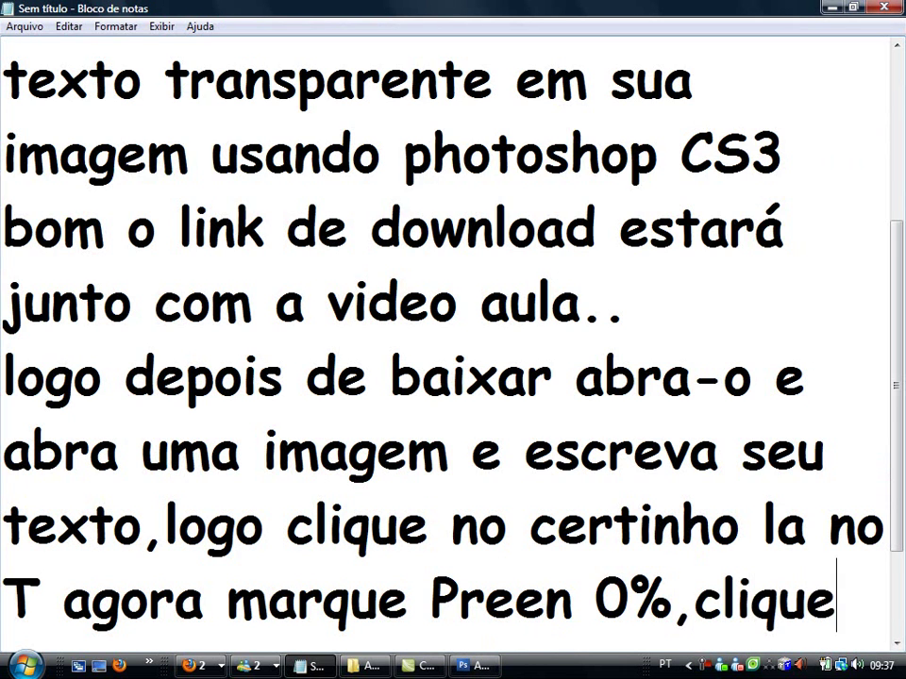
pyautogui.write(' em FX')
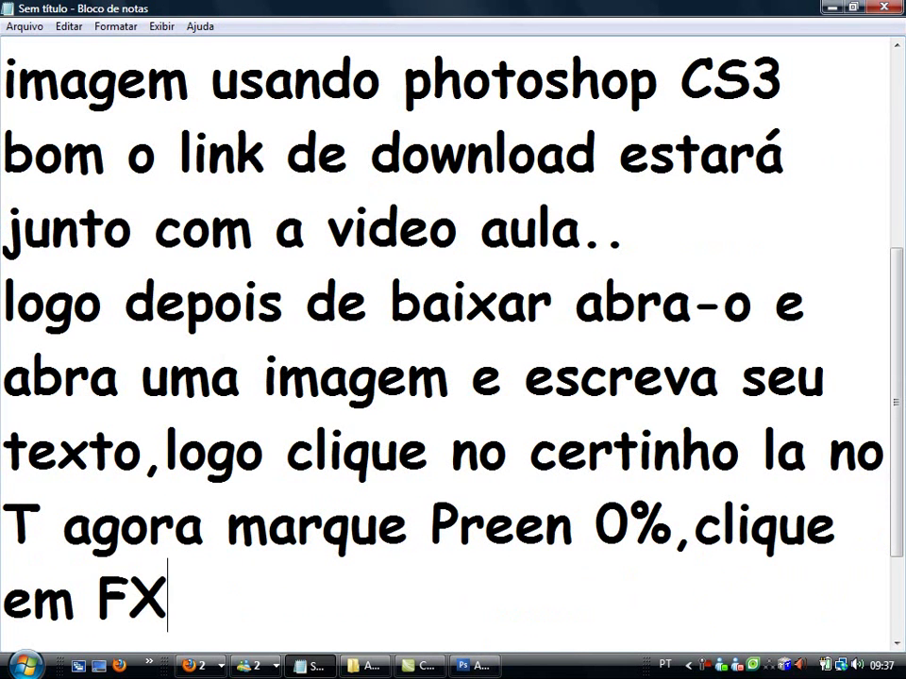
pyautogui.write('>brilho ext')
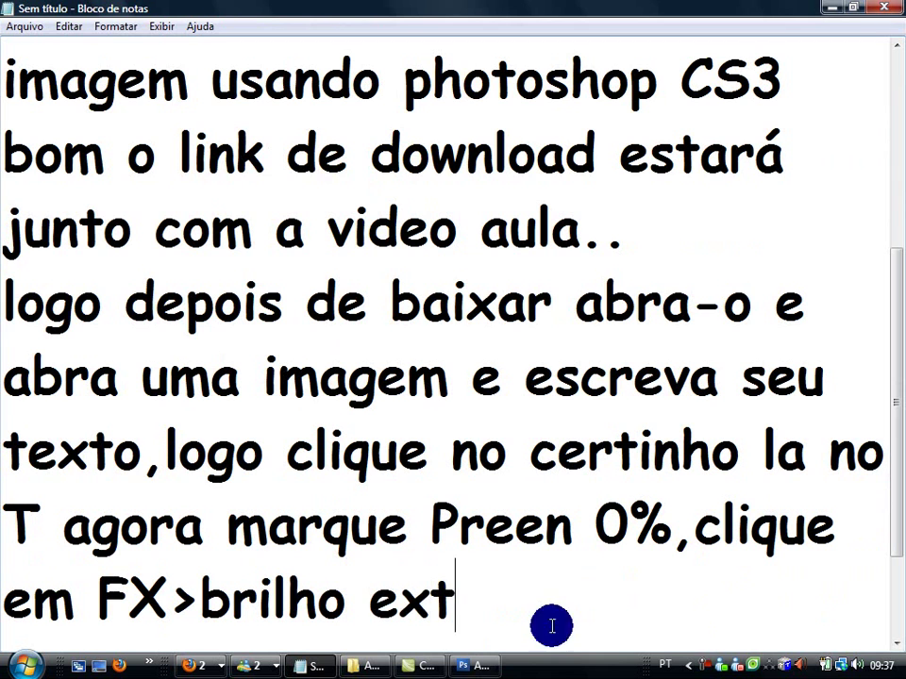
pyautogui.write('erno')
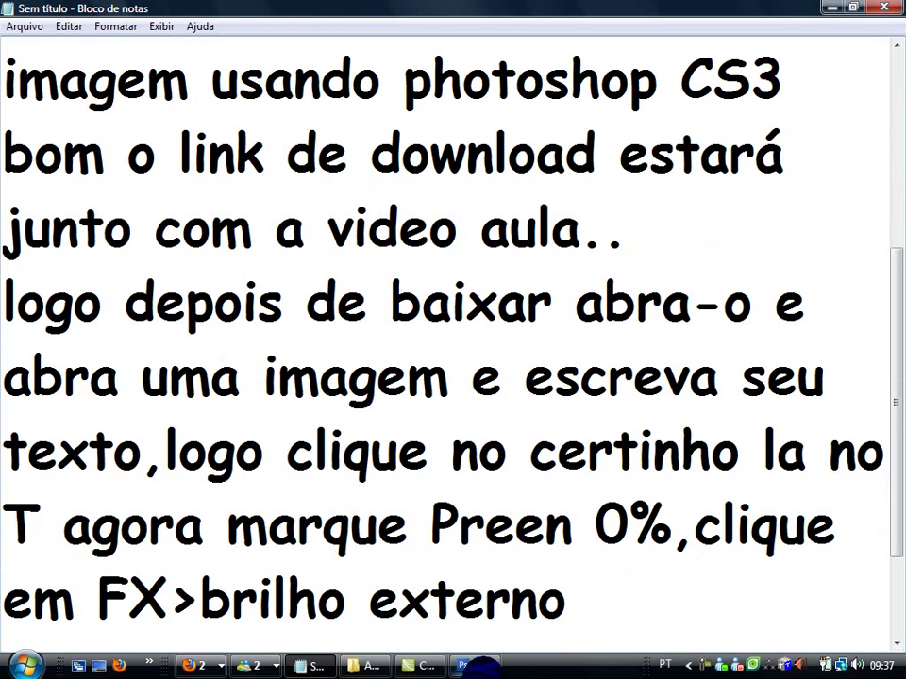
pyautogui.click(477, 664)
pyautogui.click(766, 639)
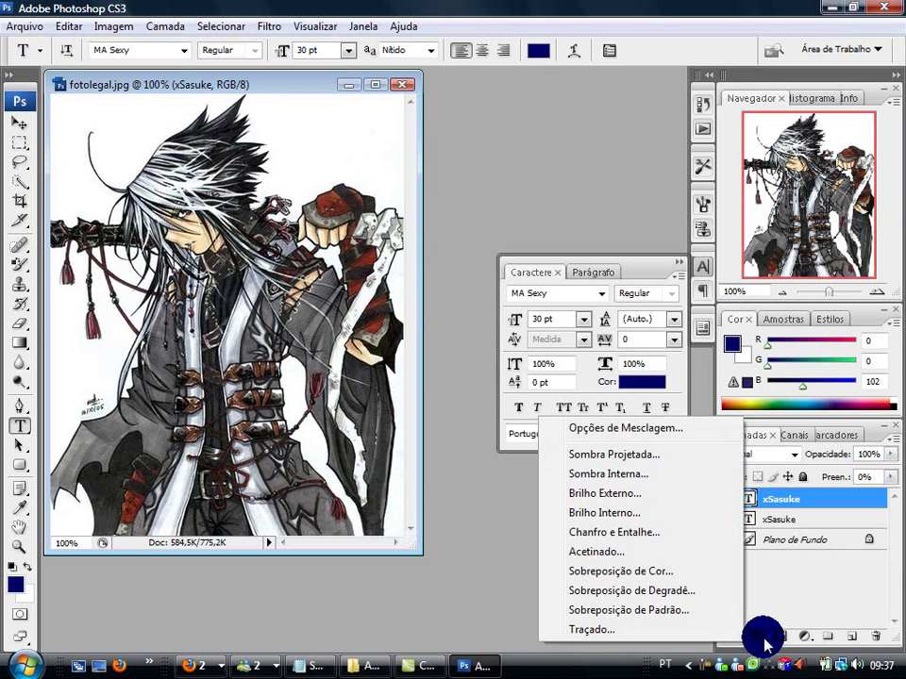
pyautogui.click(608, 493)
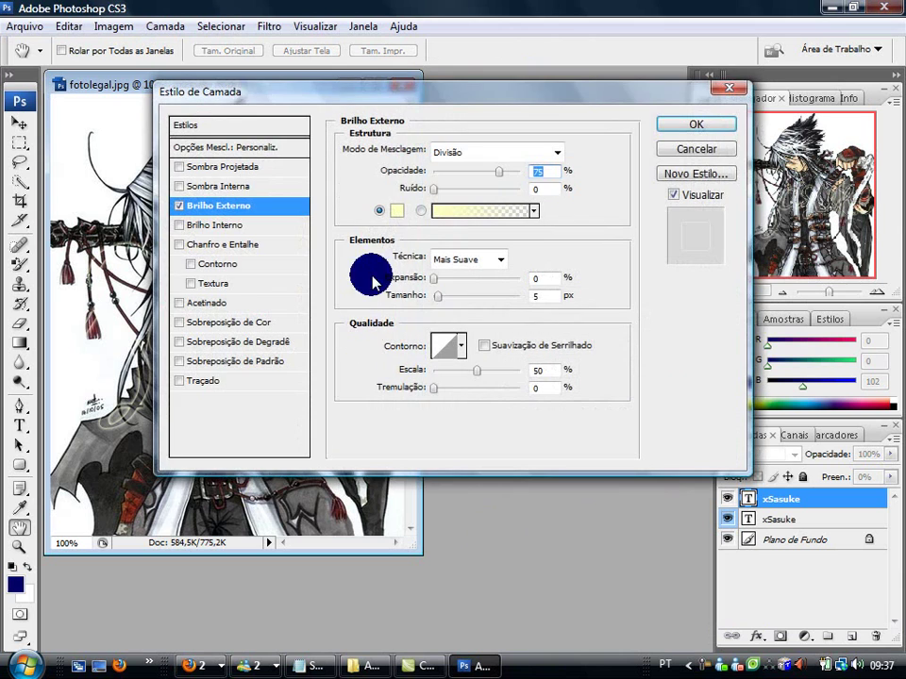
pyautogui.click(311, 665)
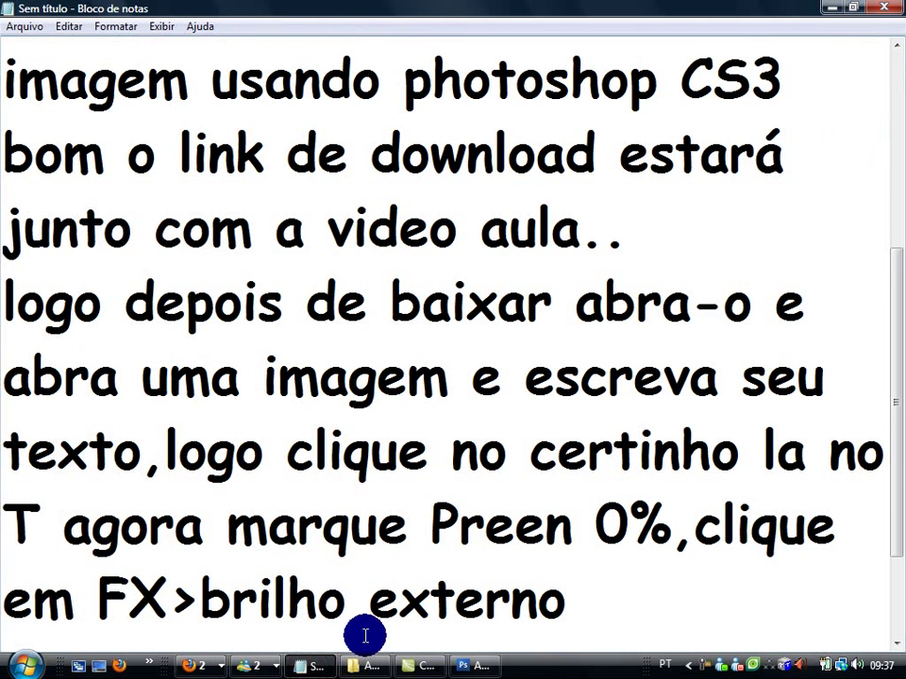
# Step: Add the line 'dependendo da sua cor,coloque ela mais clara agora' to the notes
pyautogui.press('Return')
pyautogui.write('dependendo da')
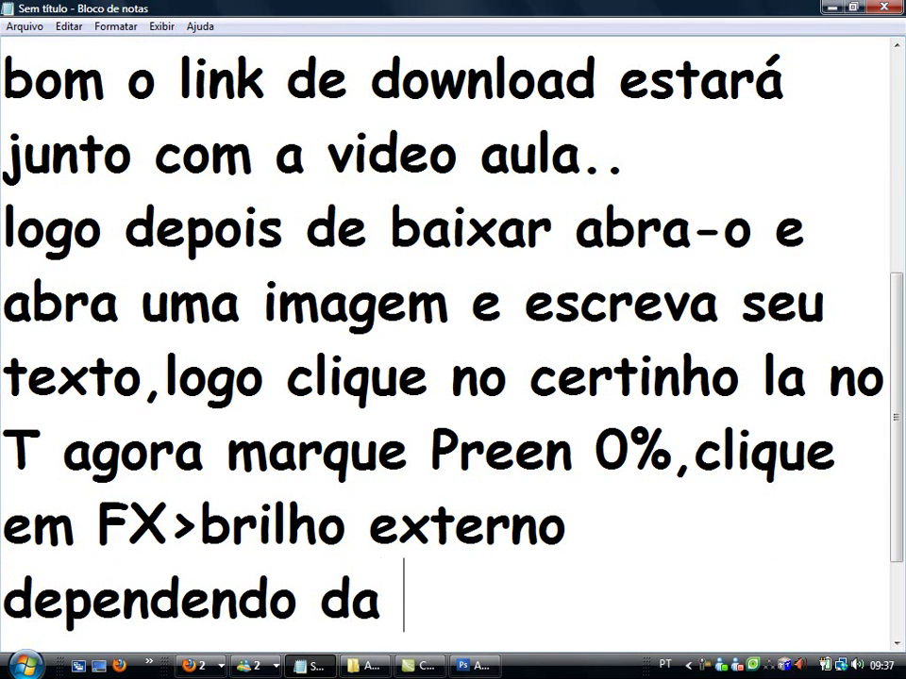
pyautogui.write('sua cor,c')
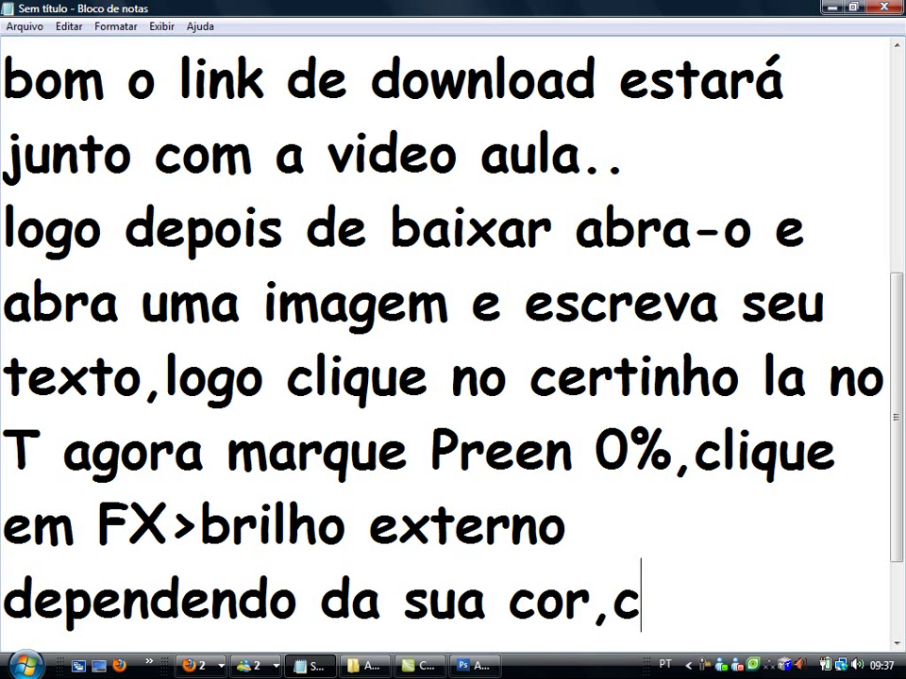
pyautogui.write('oloque ela mais')
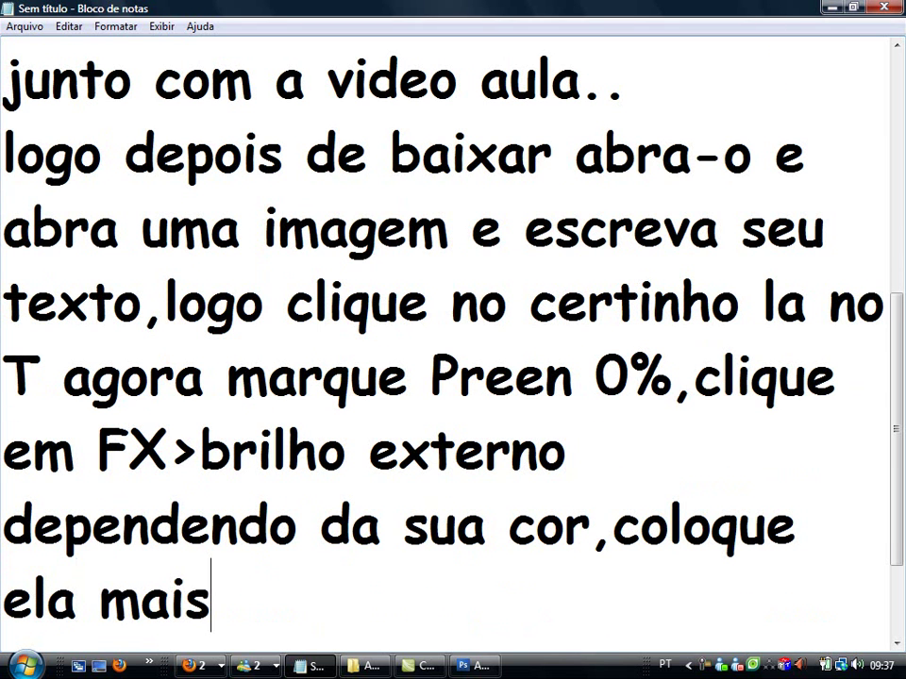
pyautogui.write(' clar')
pyautogui.write('a agora')
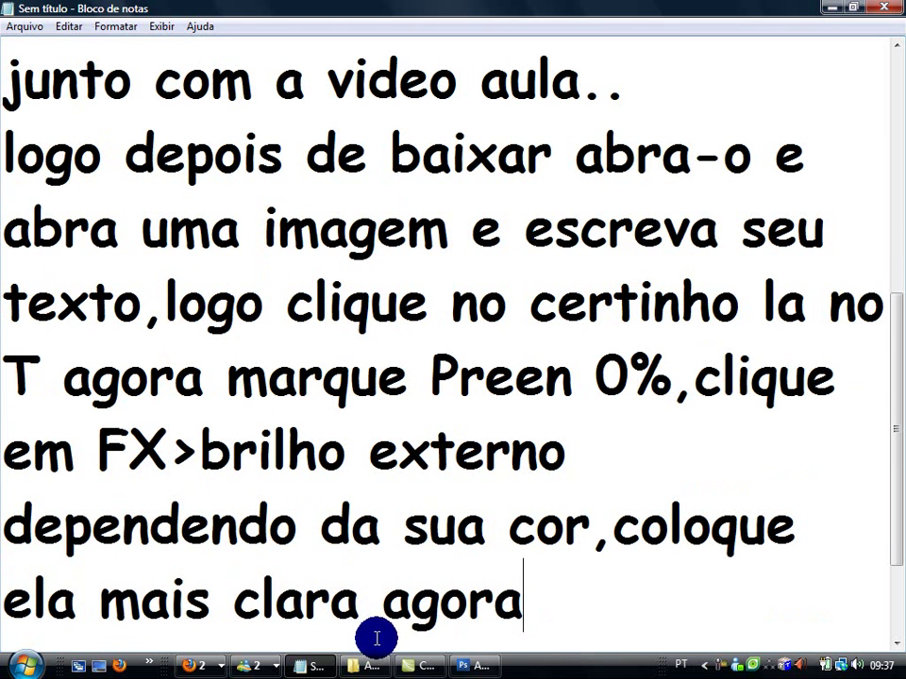
# Step: Change the Outer Glow colour from pale yellow to a strong blue
pyautogui.click(472, 666)
pyautogui.click(397, 211)
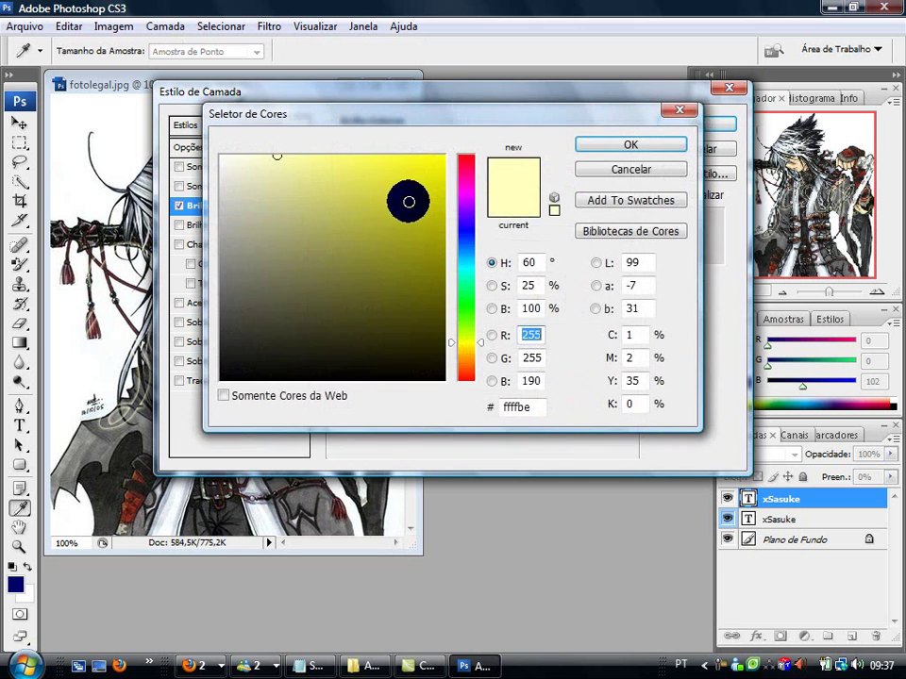
pyautogui.click(469, 230)
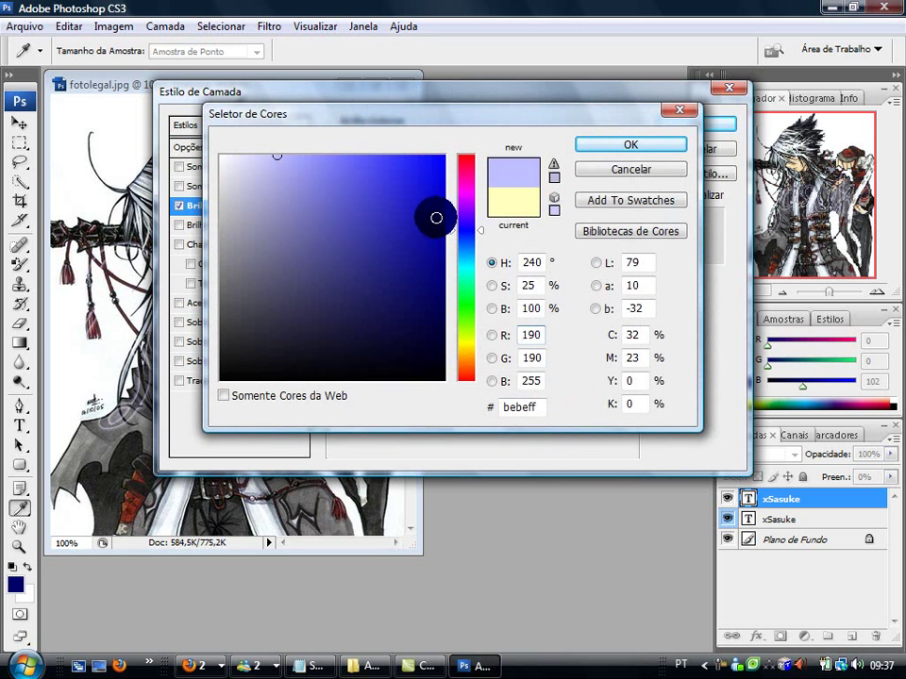
pyautogui.moveTo(434, 215); pyautogui.dragTo(436, 204)
pyautogui.click(603, 145)
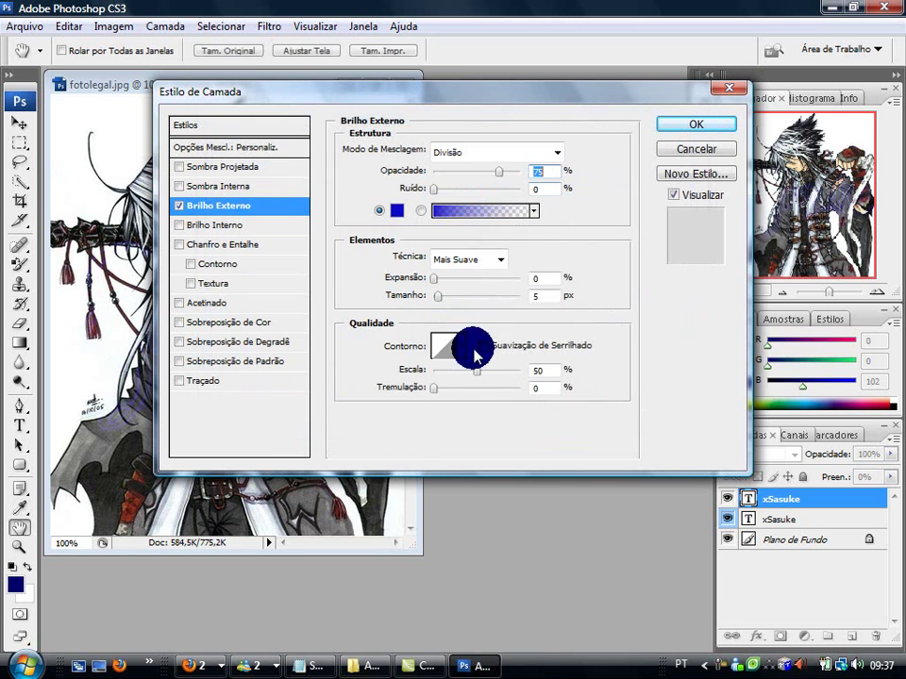
# Step: Note the glow settings: opacity 100% and Elements > Size 20 px
pyautogui.click(311, 665)
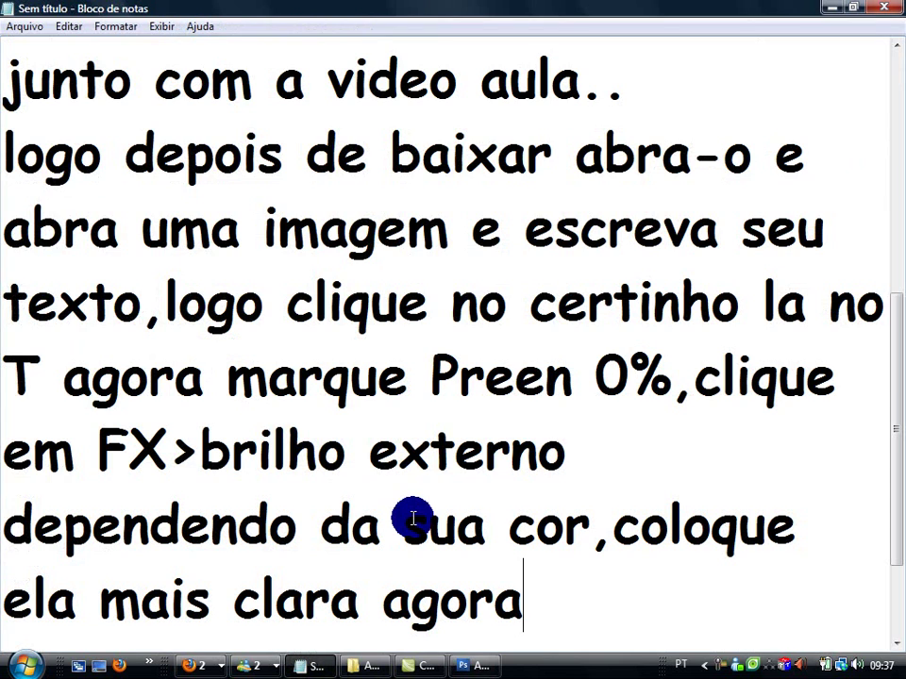
pyautogui.write(',ocupacidade coloque ')
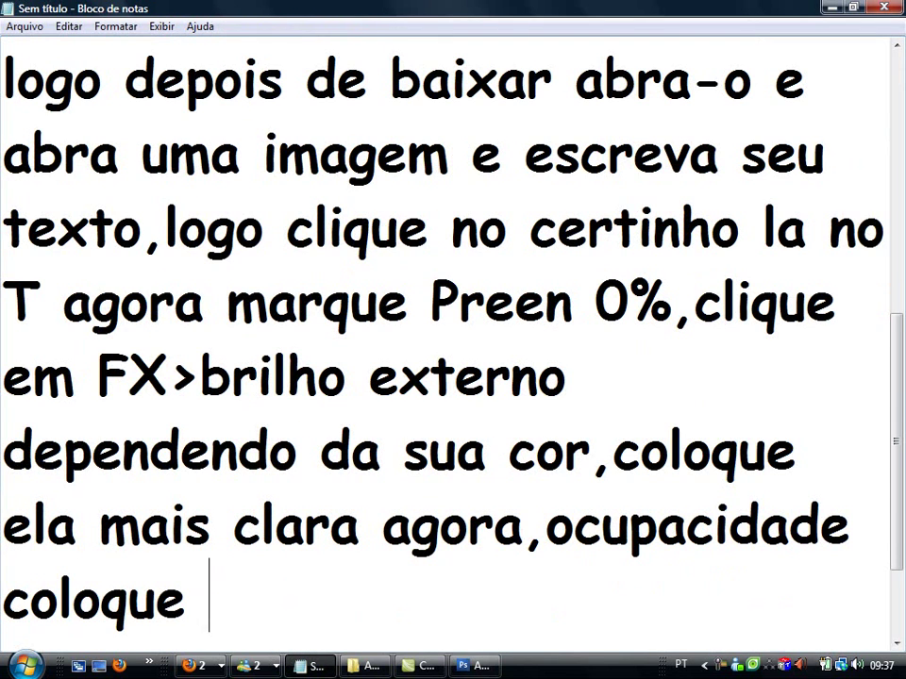
pyautogui.write('100$')
pyautogui.press('BackSpace')
pyautogui.write('% e em elemen')
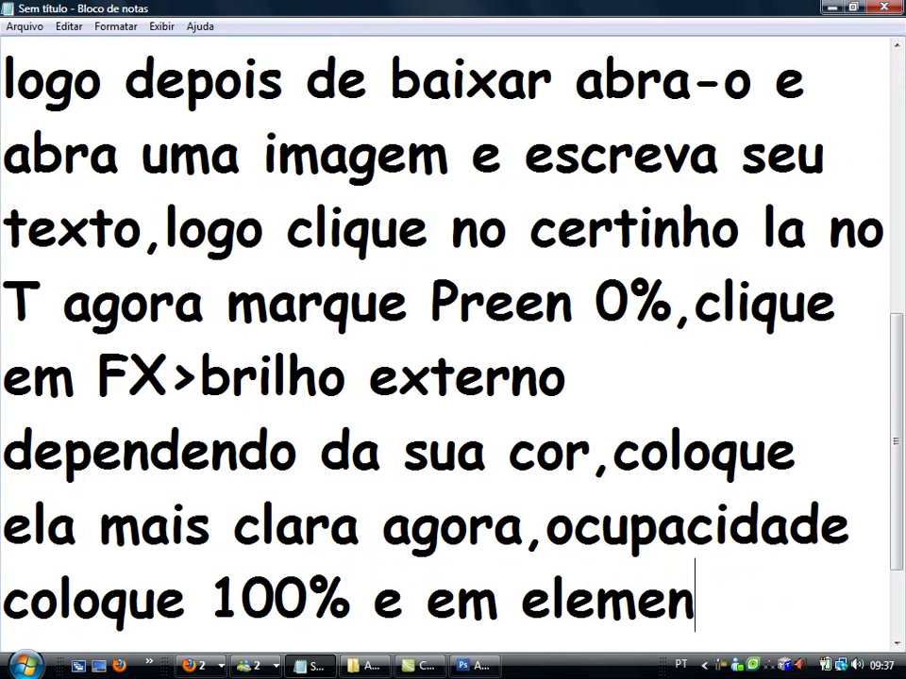
pyautogui.write('tos>t')
pyautogui.write('ama')
pyautogui.press('BackSpace')
pyautogui.write('manho coloqu')
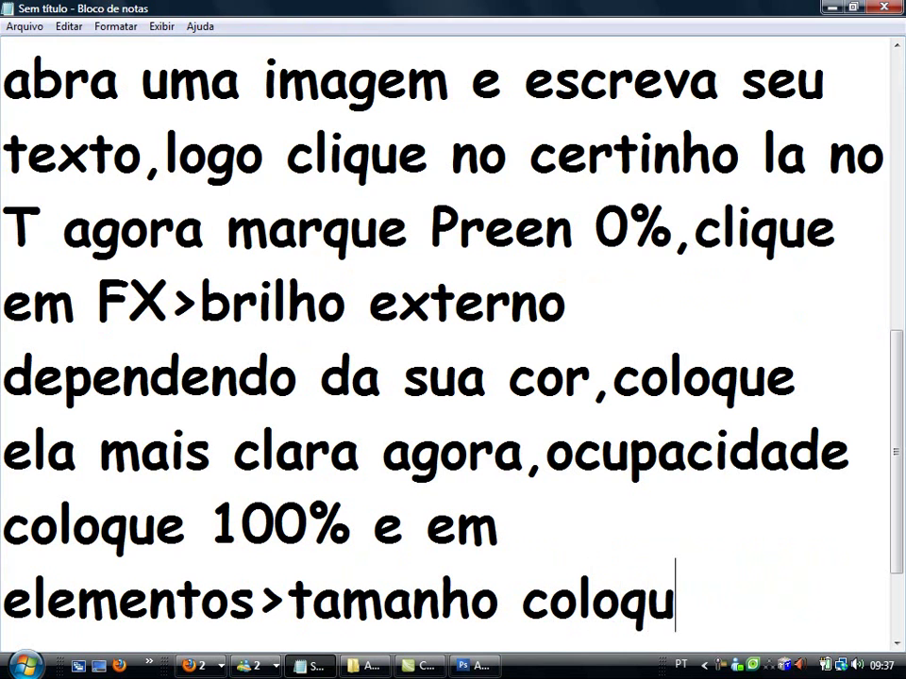
pyautogui.write('e 20 pc')
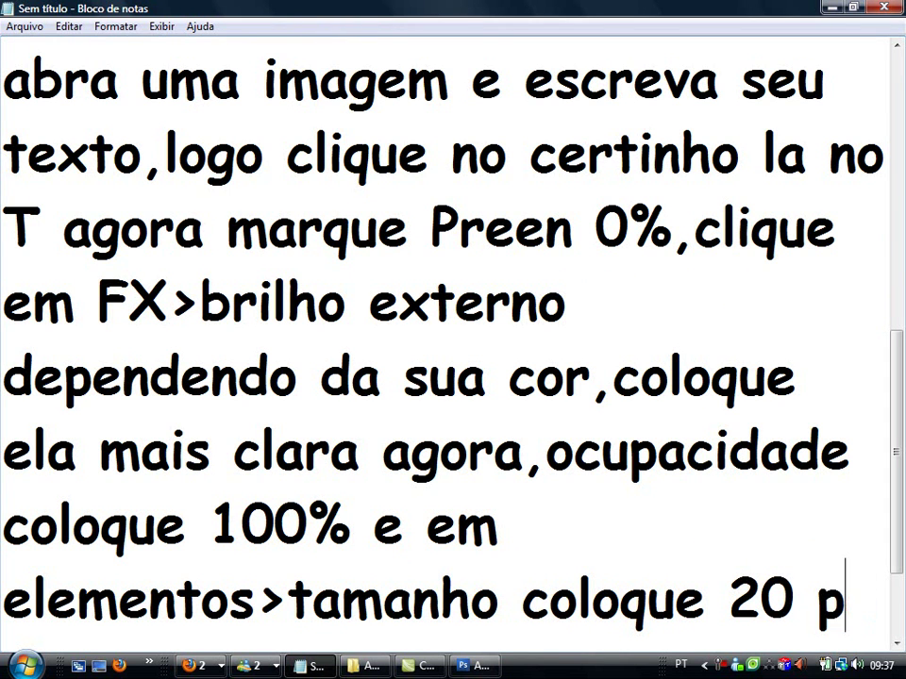
pyautogui.click(477, 666)
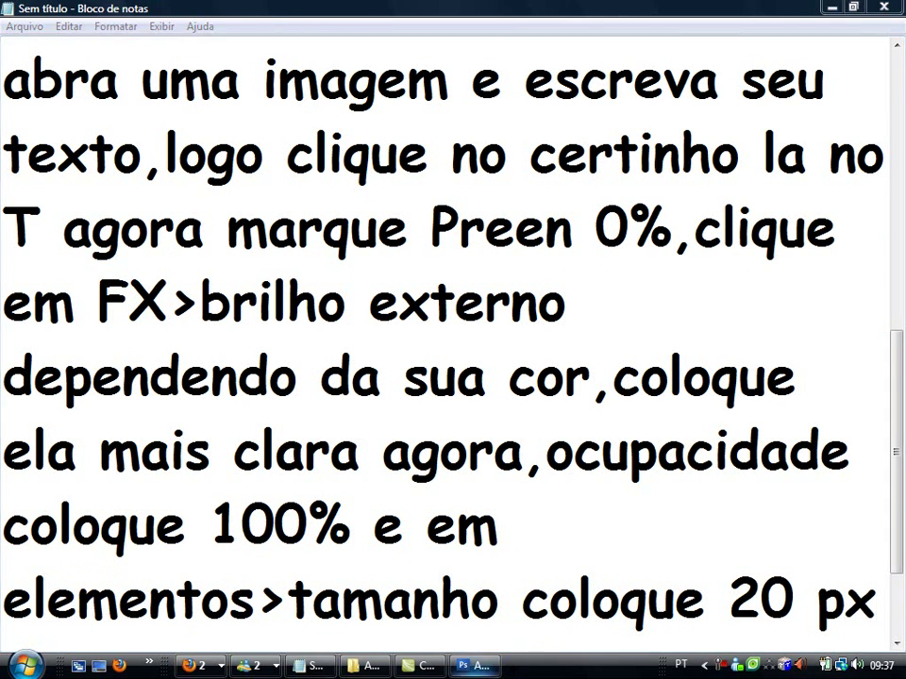
# Step: Set the Outer Glow opacity to 100% and select the glow size value
pyautogui.click(459, 61)
pyautogui.write('00')
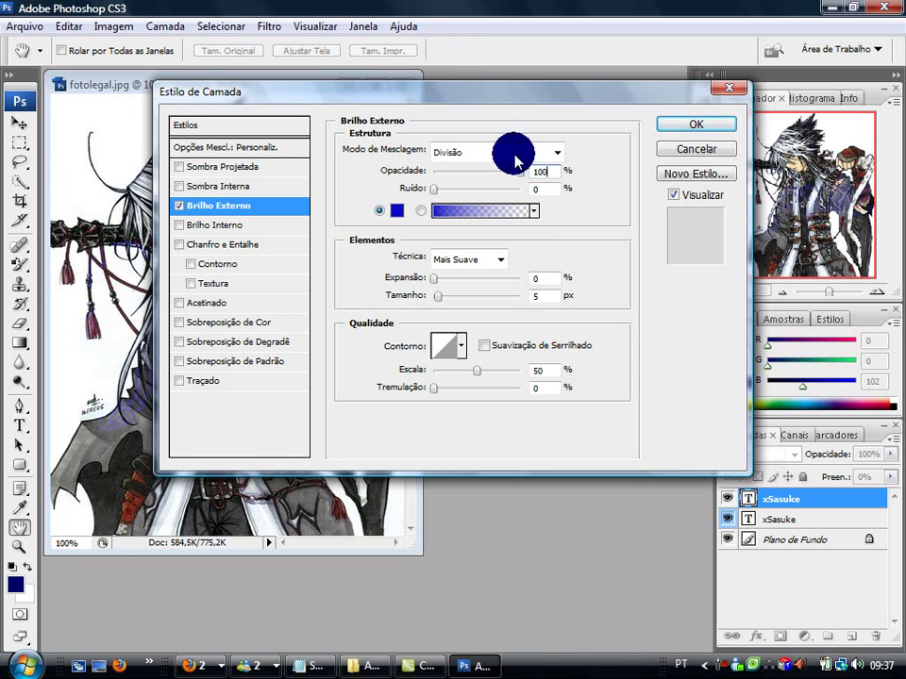
pyautogui.doubleClick(546, 297)
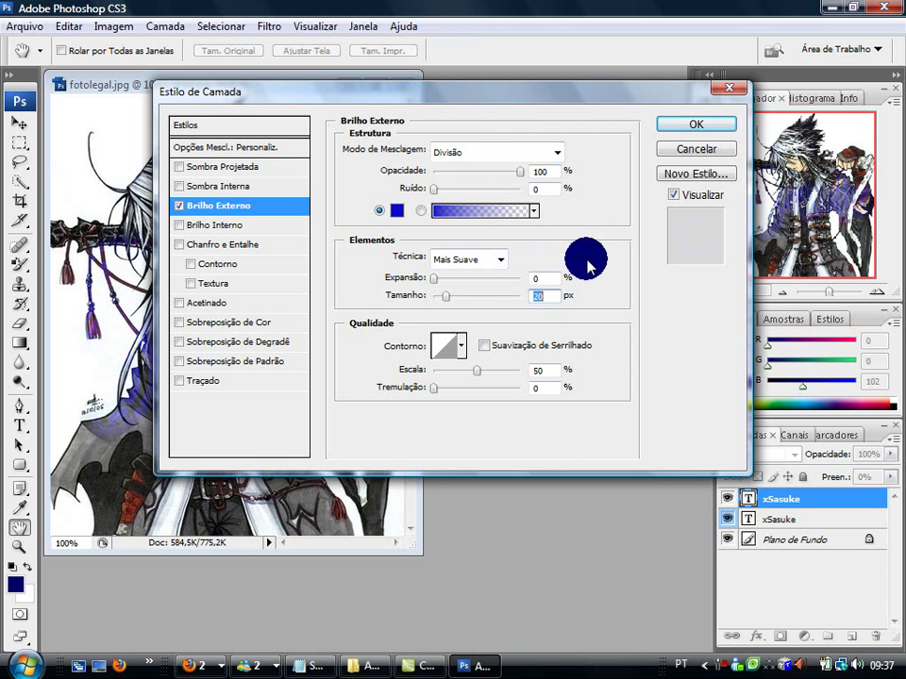
# Step: Add 'e dê ok' to the tutorial notes and apply the 20 px blue Outer Glow
pyautogui.click(319, 666)
pyautogui.press('Return')
pyautogui.write('e dê ')
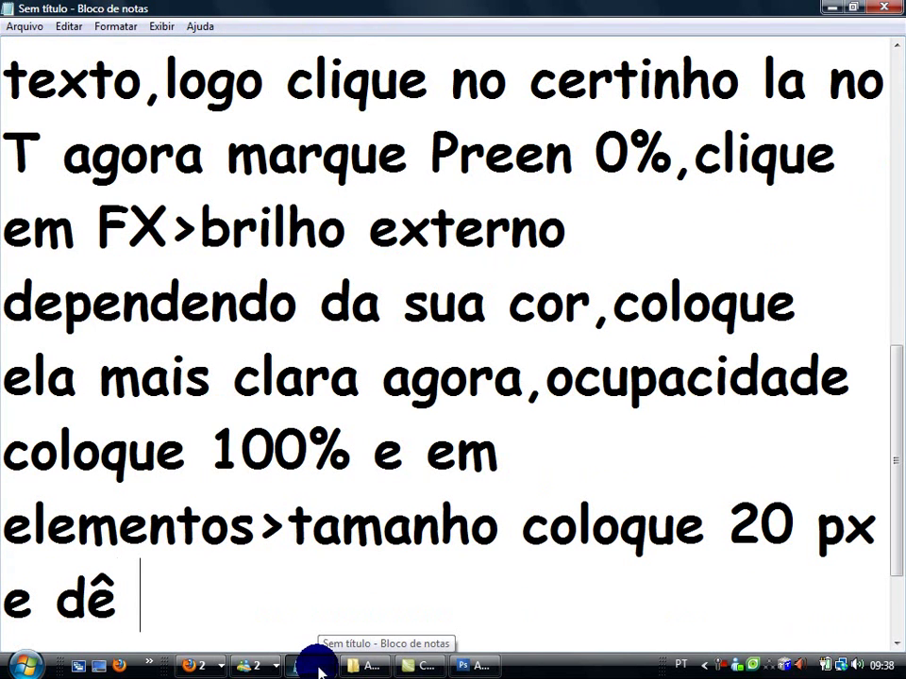
pyautogui.write('ok')
pyautogui.click(476, 666)
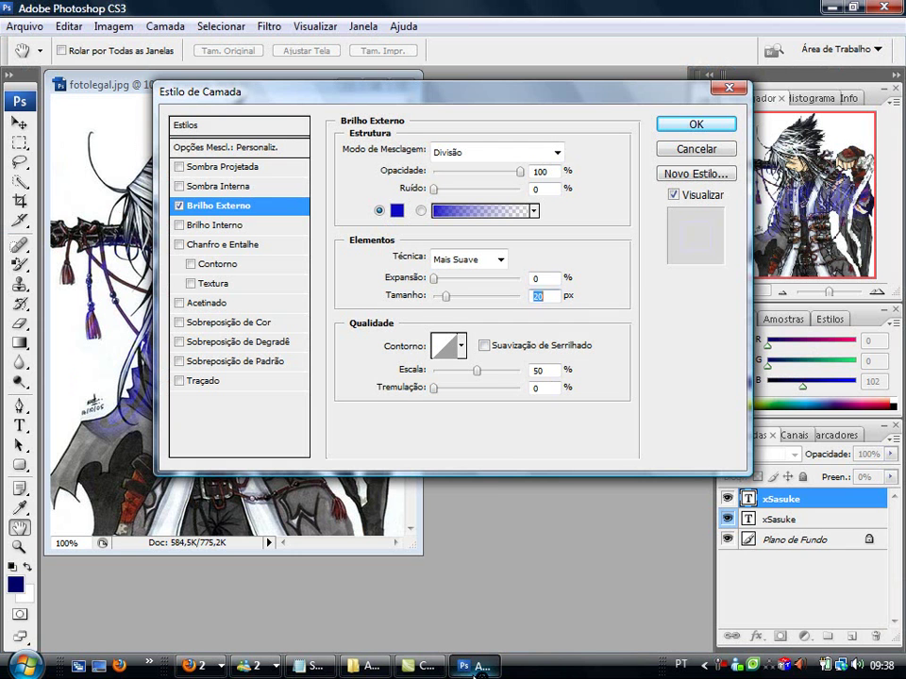
pyautogui.click(687, 126)
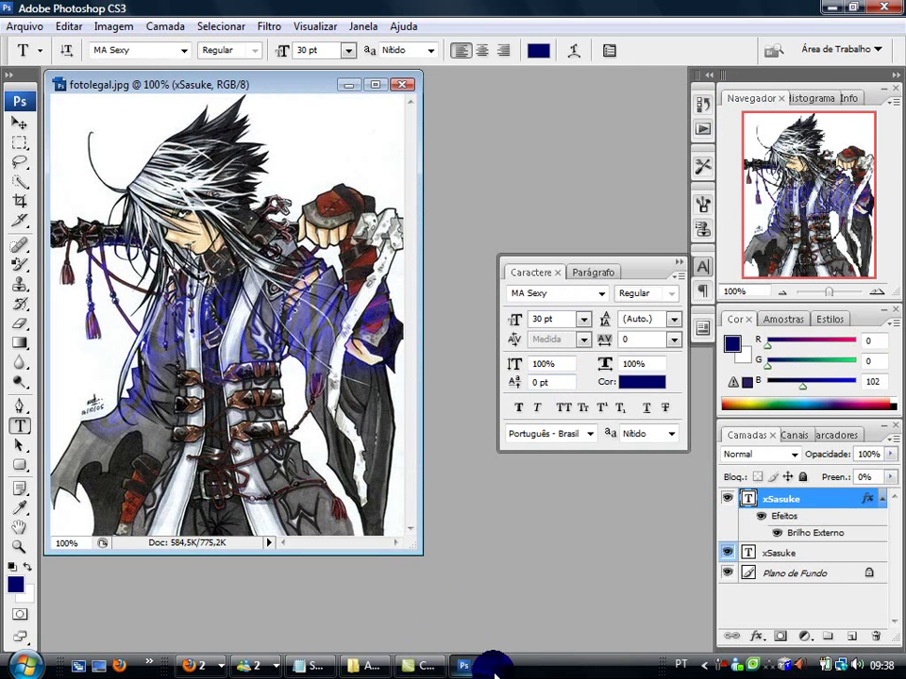
pyautogui.click(316, 666)
# Step: Continue the notes with ',logo volte Preen para 100% e em normal coloque sobrepor'
pyautogui.write(',logo ')
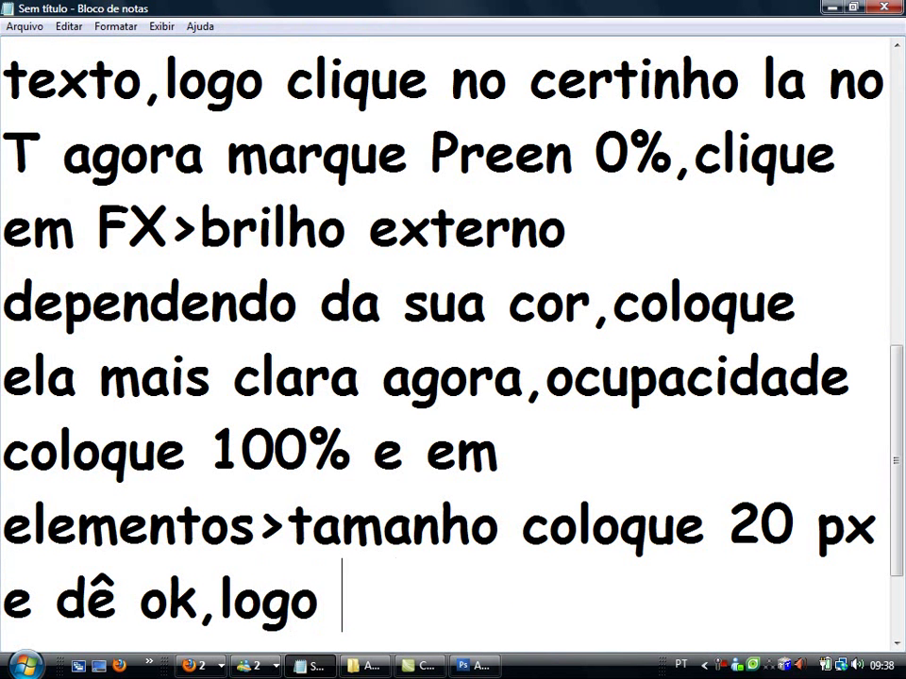
pyautogui.write('volte p')
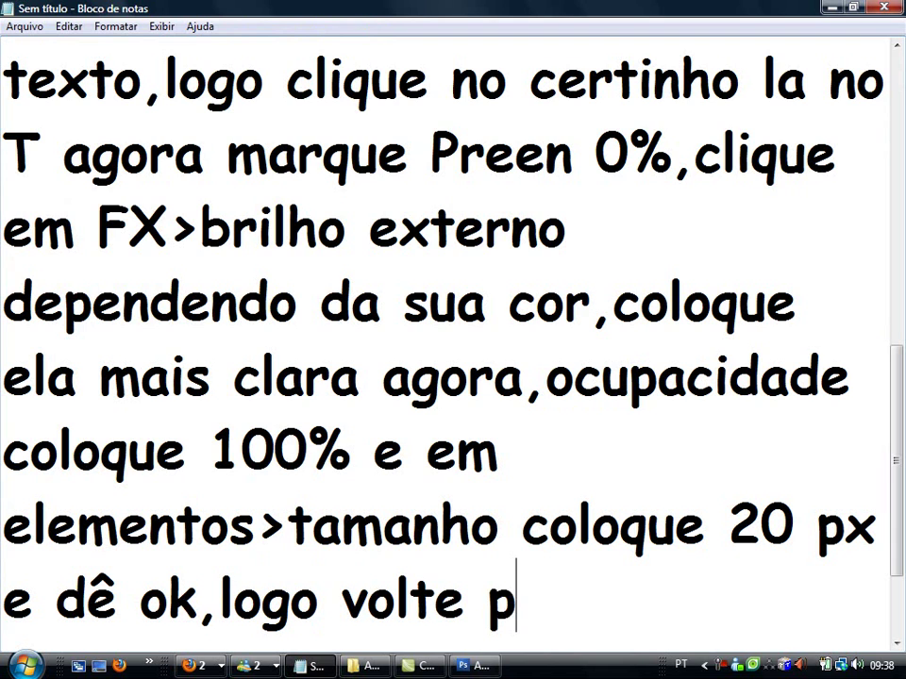
pyautogui.write('Preen ')
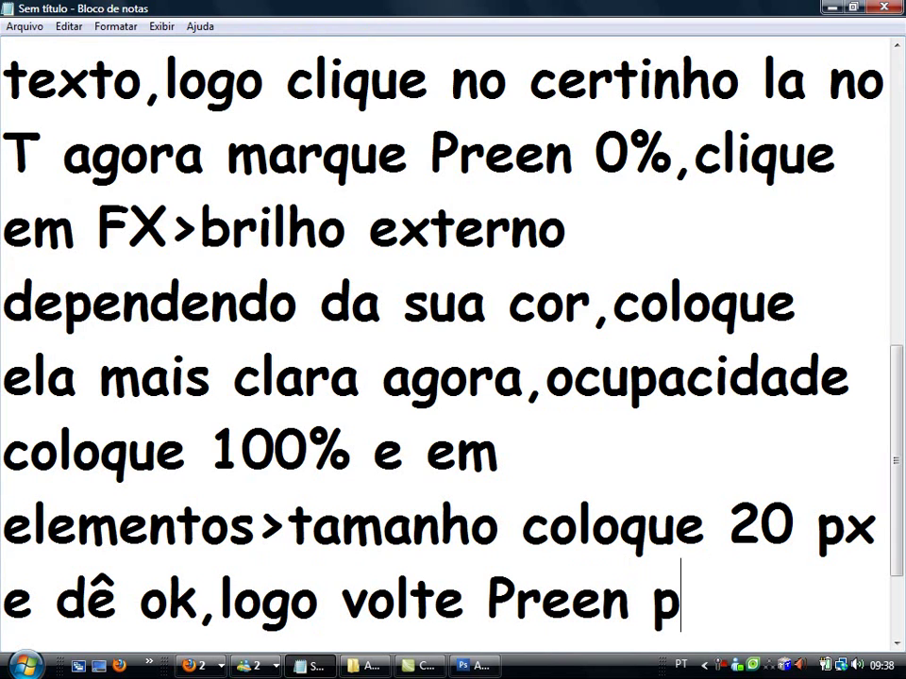
pyautogui.write('00')
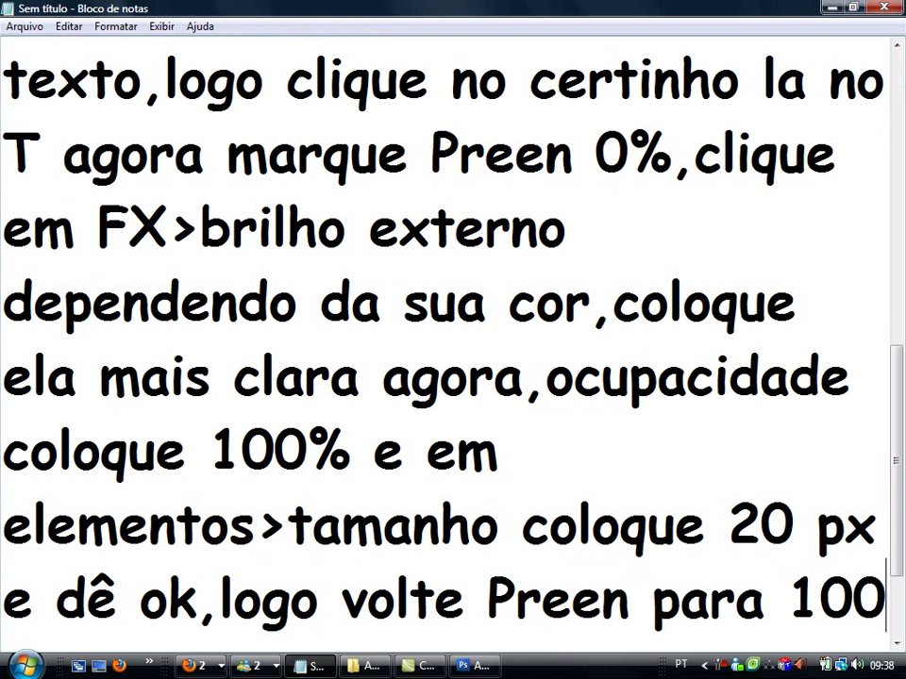
pyautogui.write('%')
pyautogui.write(' ma')
pyautogui.press('BackSpace')
pyautogui.press('BackSpace')
pyautogui.write('em n')
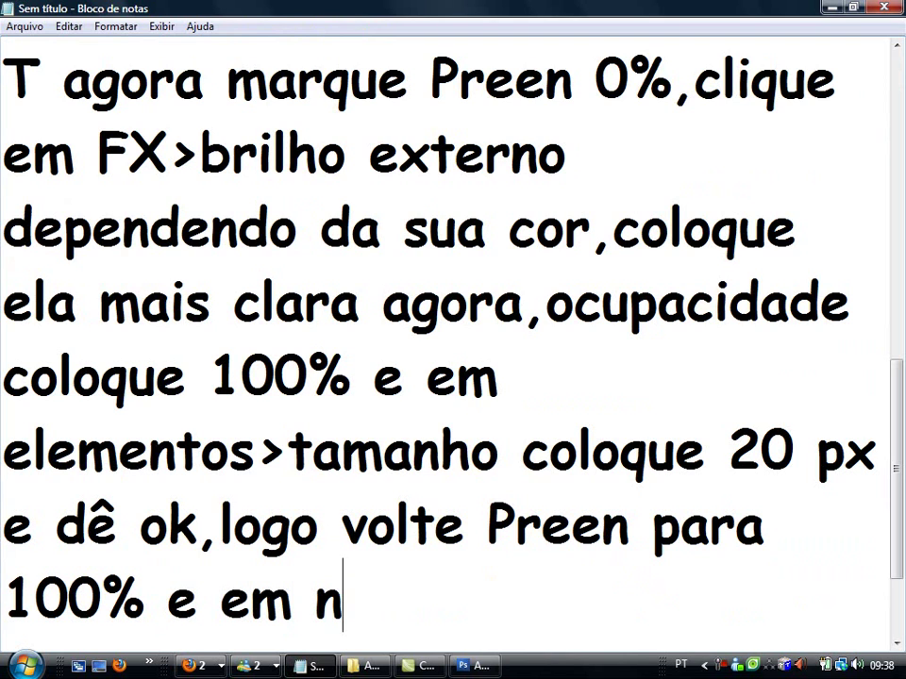
pyautogui.write('po')
pyautogui.write('rmal ')
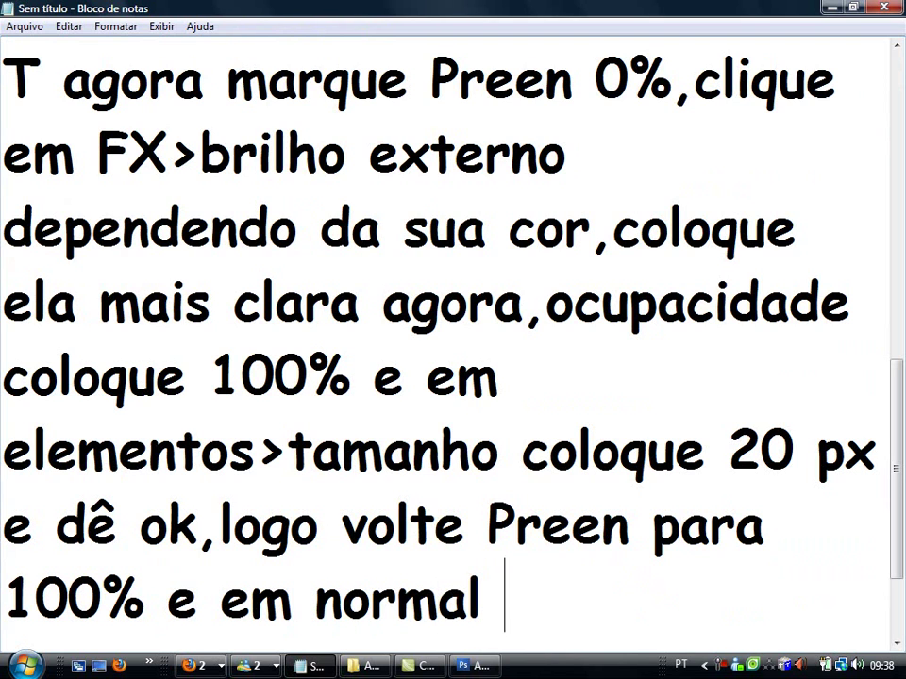
pyautogui.write('coloque sobrepor')
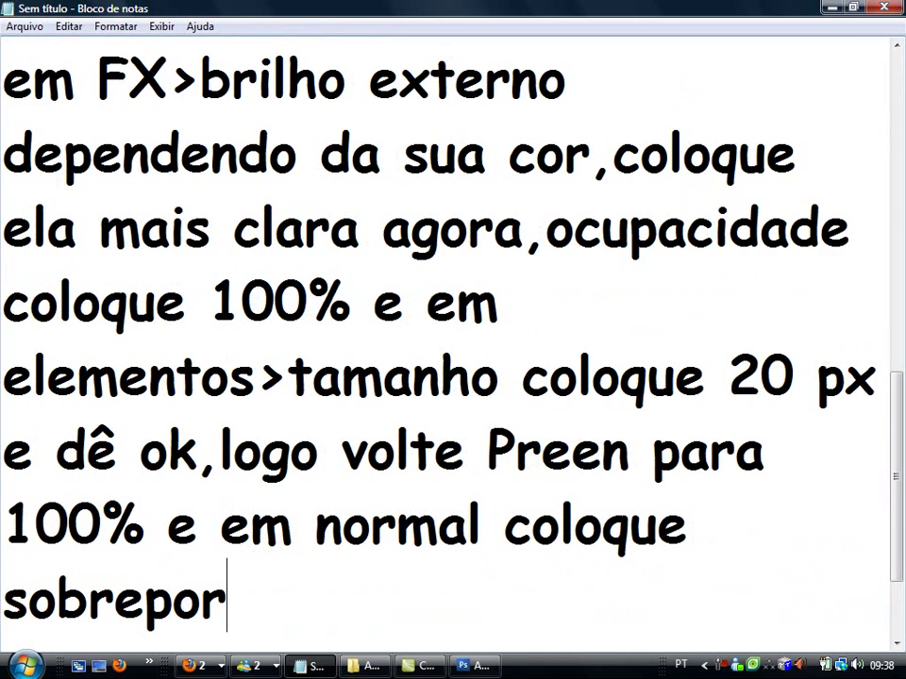
# Step: Set the xSasuke text layer's fill to 100% and its blend mode to Sobrepor
pyautogui.click(462, 660)
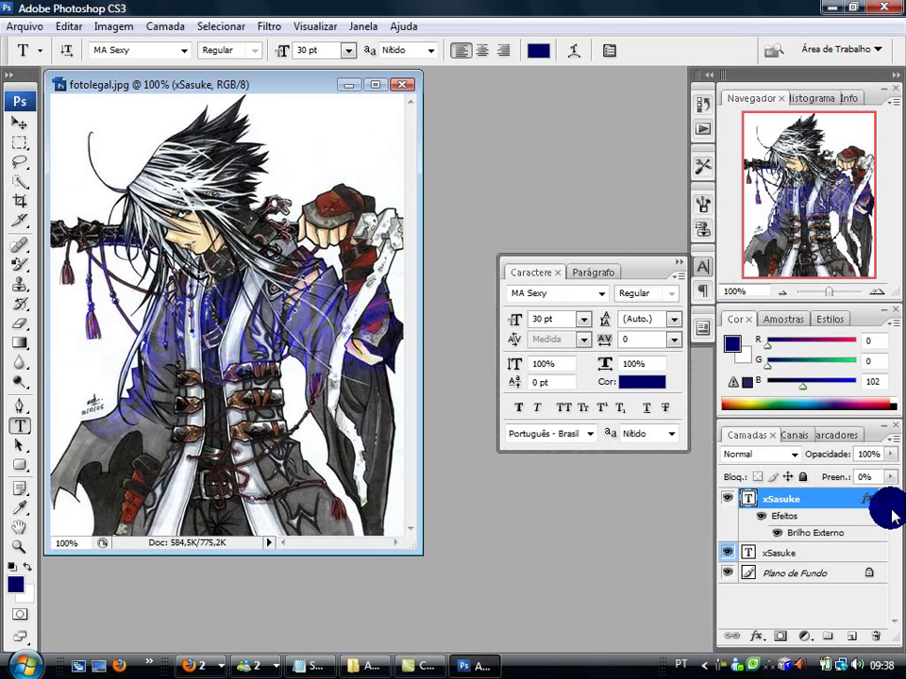
pyautogui.write('10')
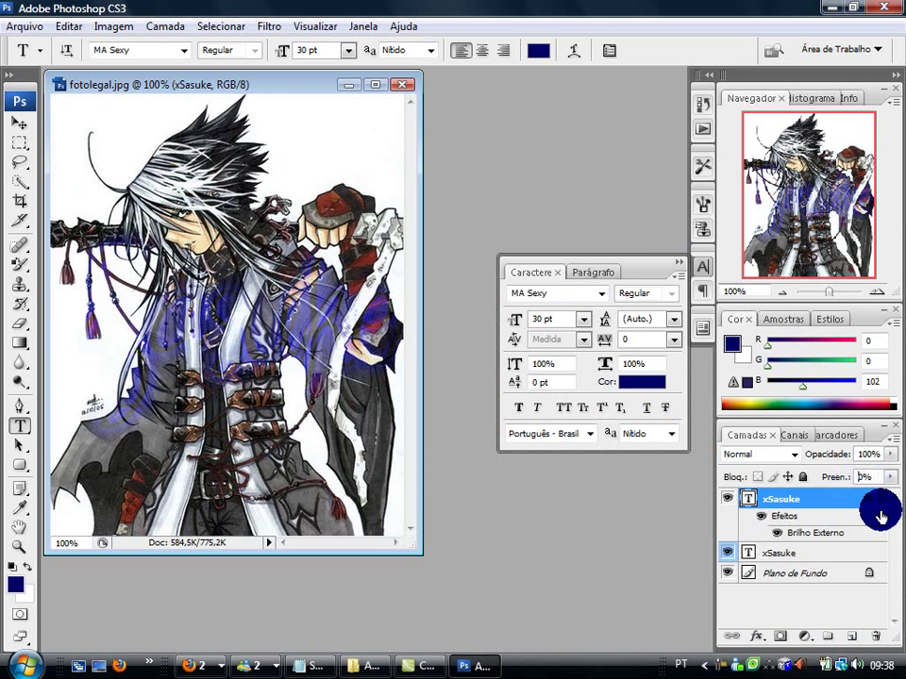
pyautogui.press('Return')
pyautogui.write('0')
pyautogui.press('Return')
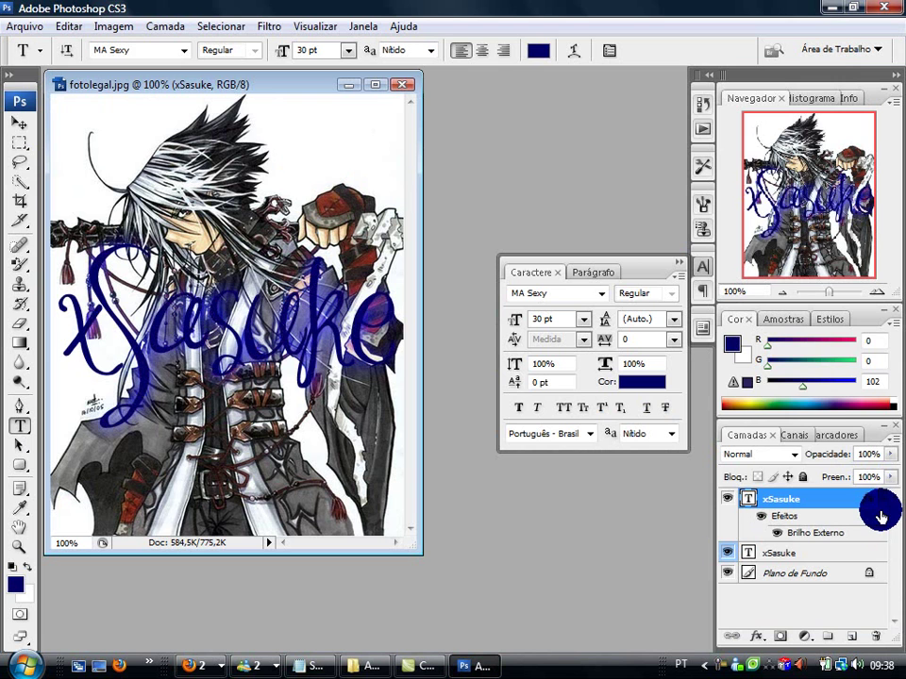
pyautogui.click(776, 457)
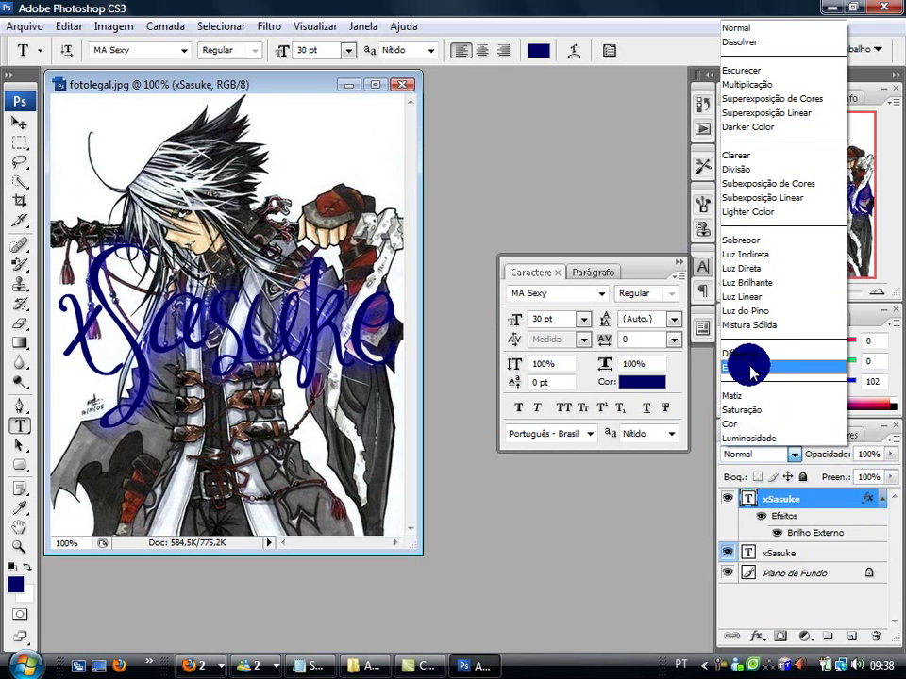
pyautogui.click(775, 244)
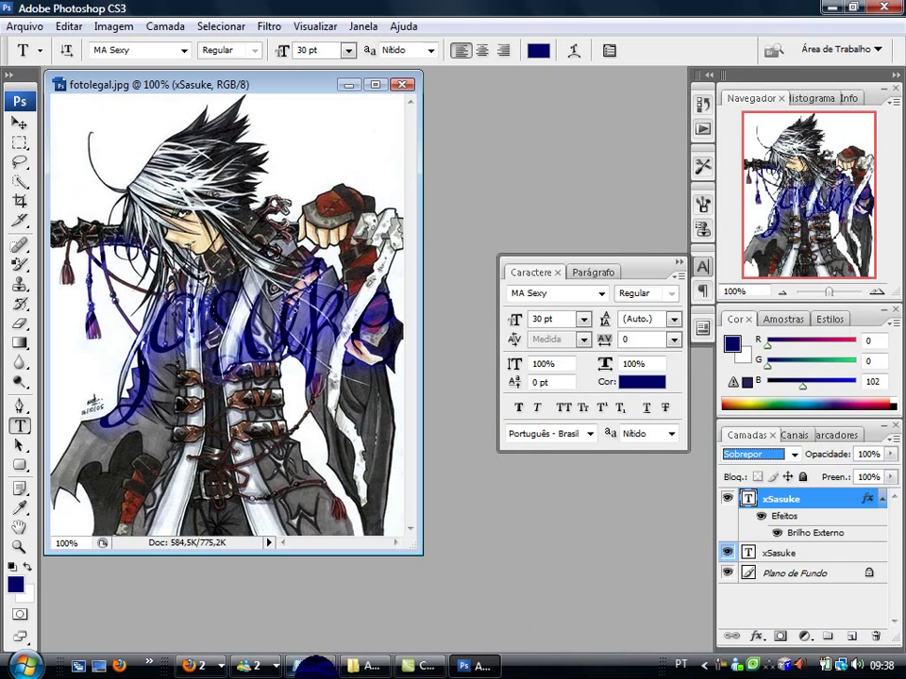
pyautogui.click(314, 665)
# Step: Append ' logo vá em FX>brilho interno' after 'sobrepor' in the notes
pyautogui.click(456, 566)
pyautogui.write('logo v')
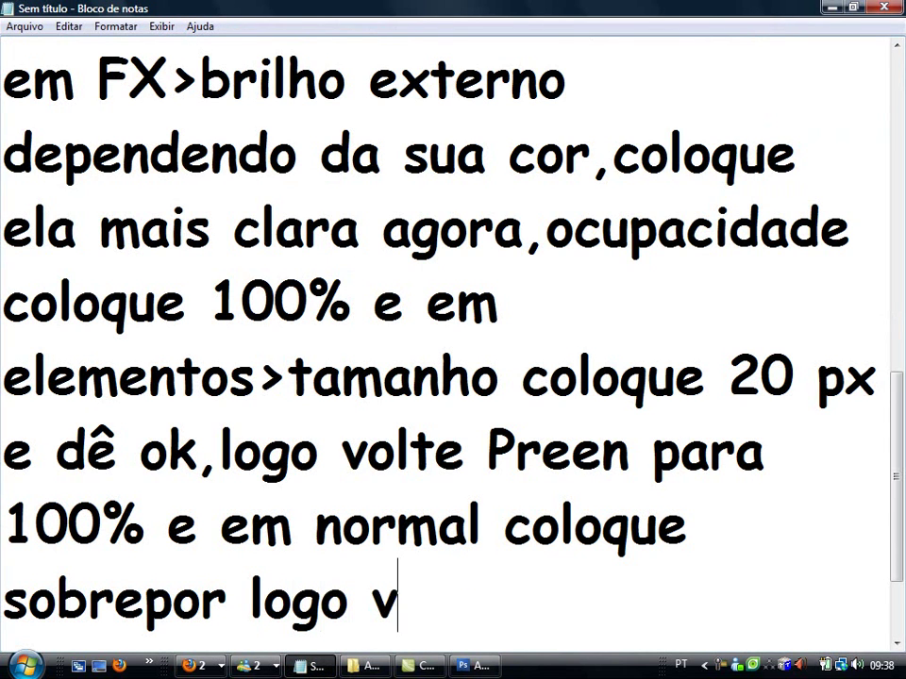
pyautogui.write('á em FX')
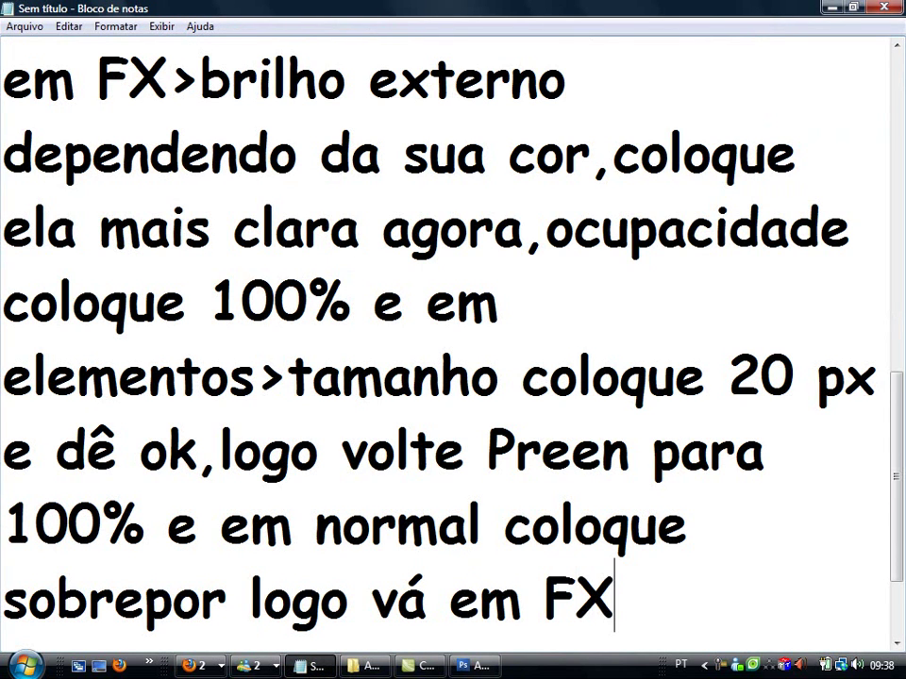
pyautogui.write('>brilh')
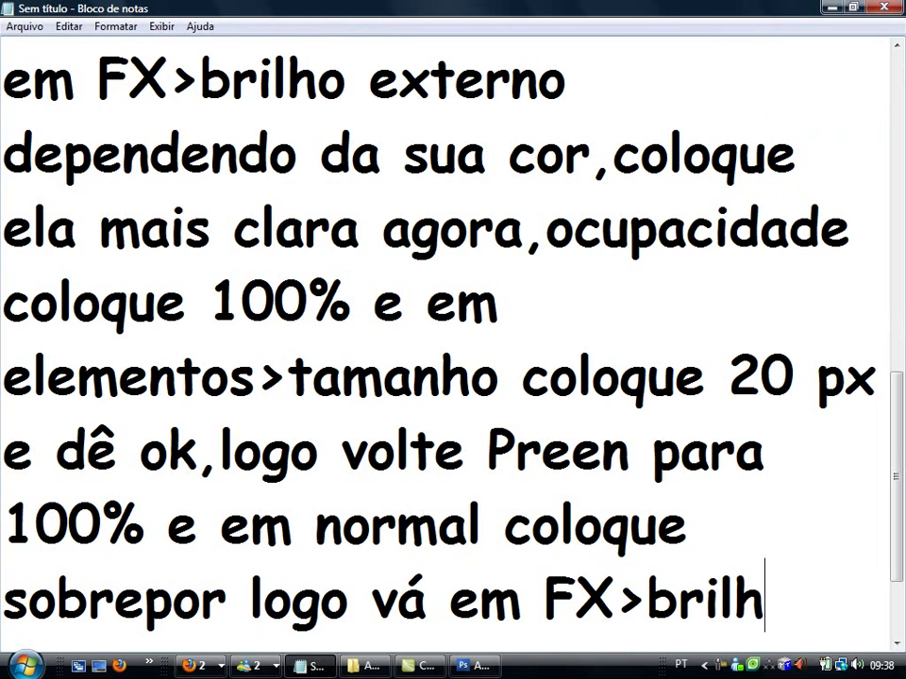
pyautogui.write('o interno')
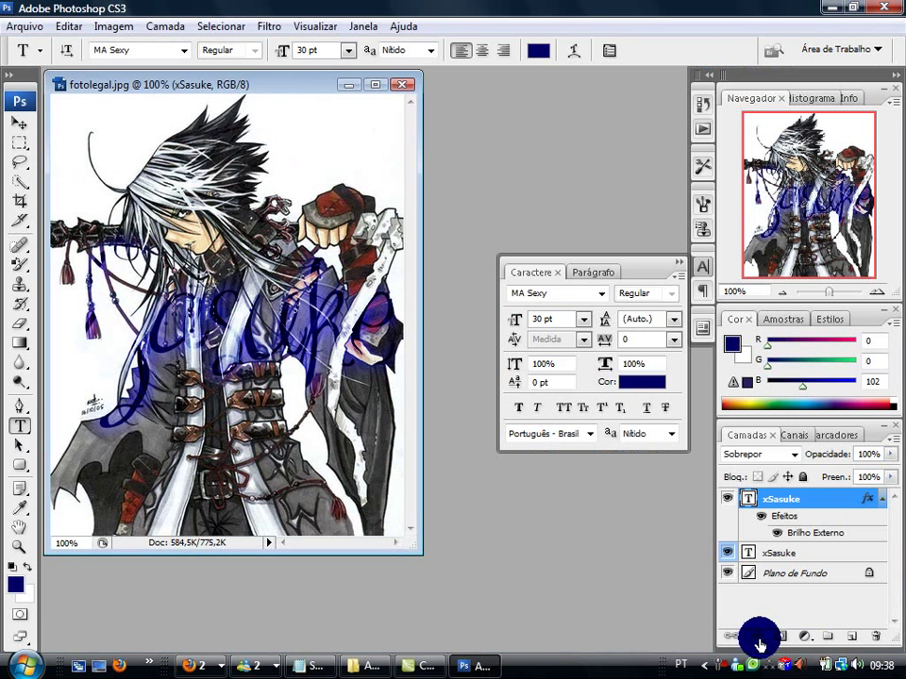
# Step: Add an Inner Glow (Brilho Interno) to the text and note 'agora coloque sua cor mais escura'
pyautogui.click(758, 637)
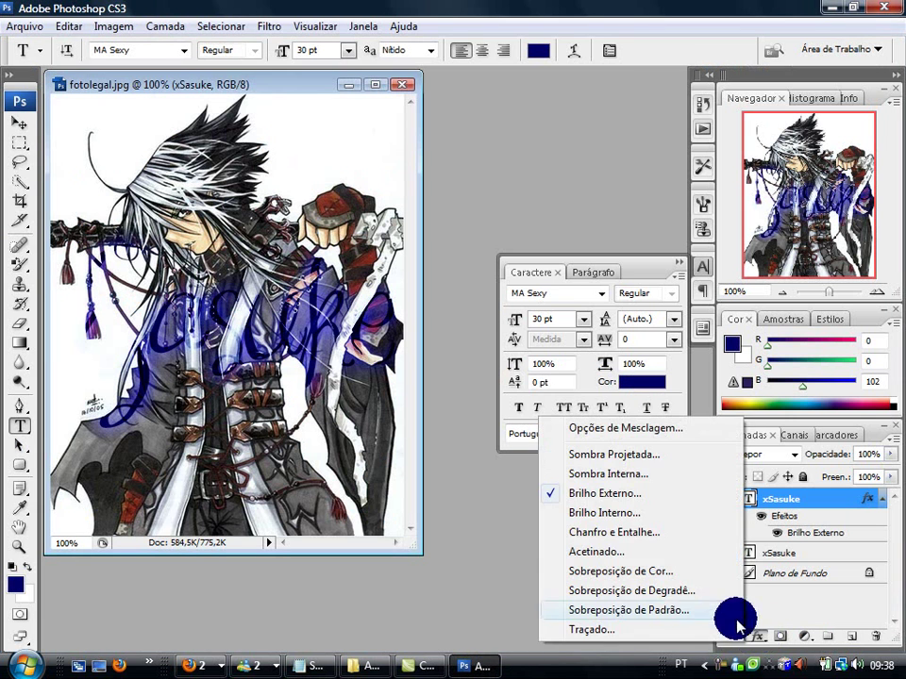
pyautogui.click(663, 517)
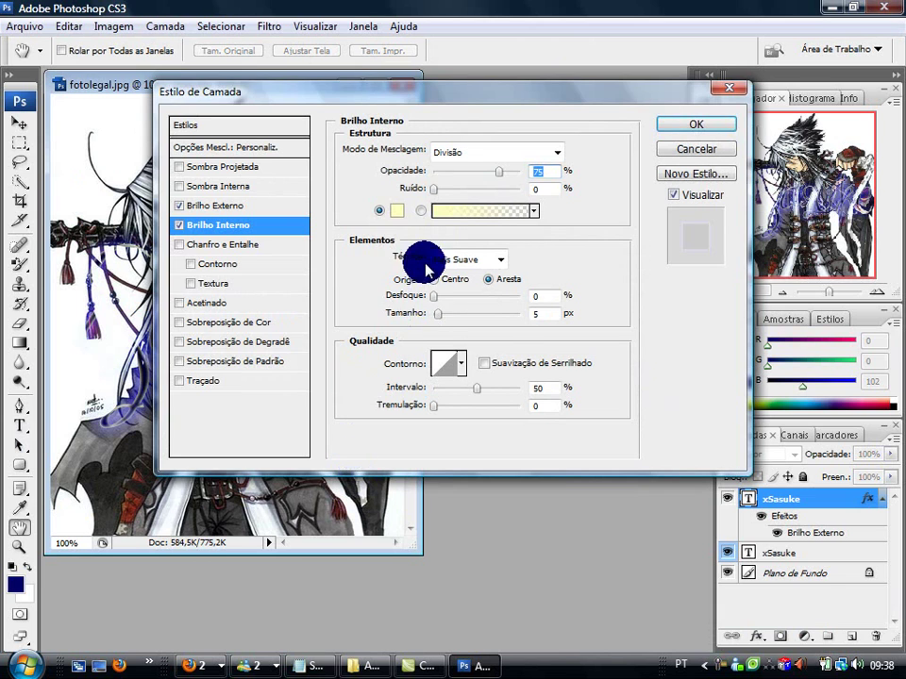
pyautogui.click(332, 672)
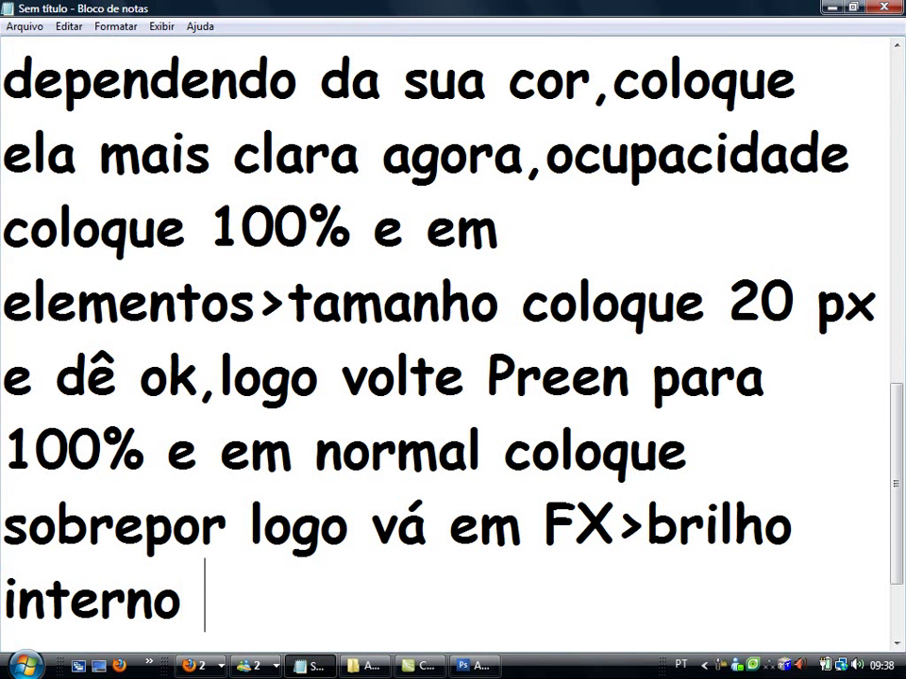
pyautogui.write('agora coloque um')
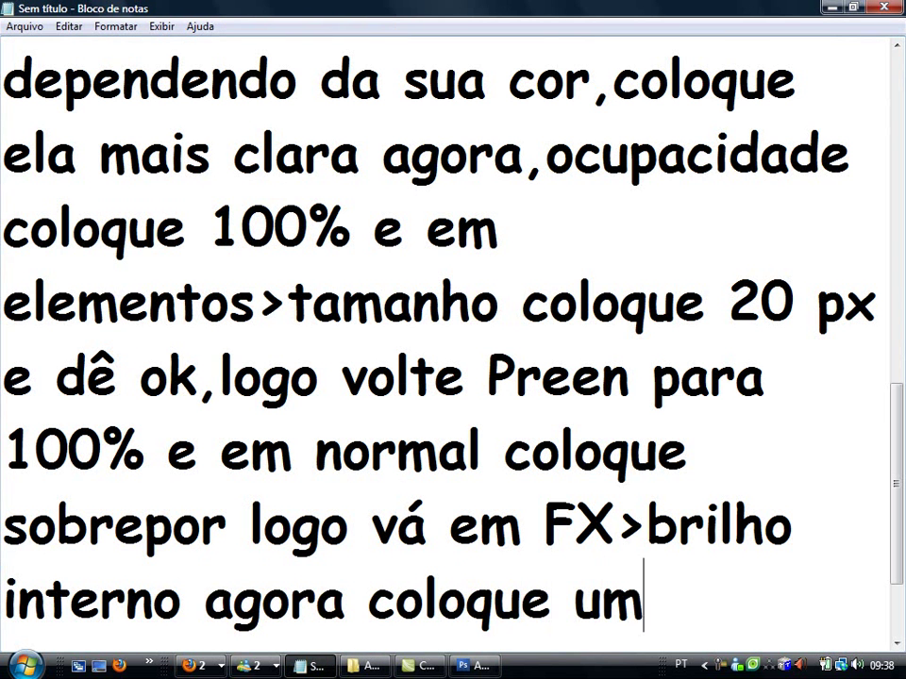
pyautogui.write('a cor')
pyautogui.press('BackSpace')
pyautogui.press('BackSpace')
pyautogui.press('BackSpace')
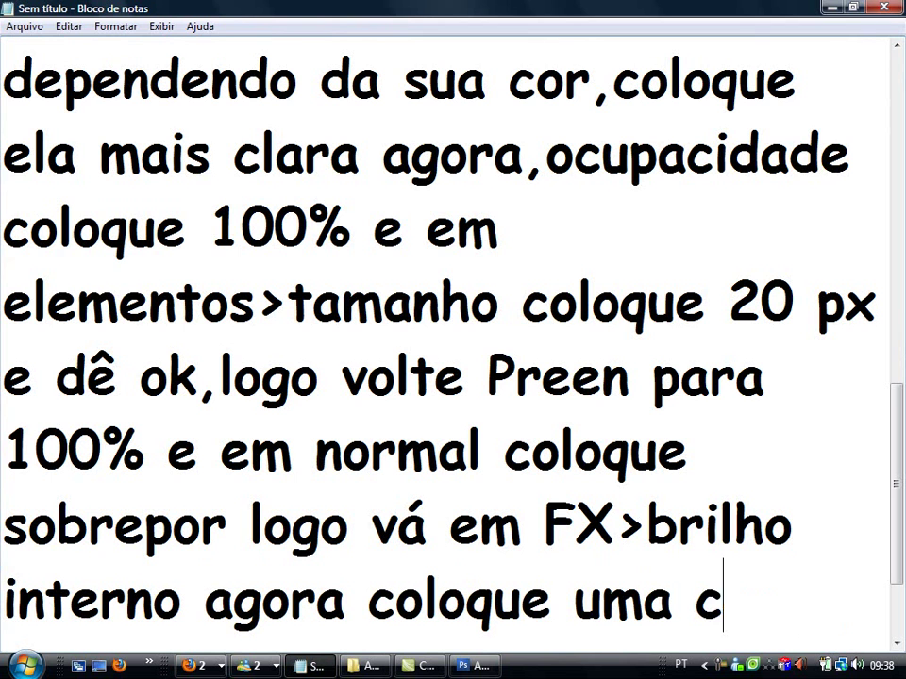
pyautogui.press('BackSpace')
pyautogui.press('BackSpace')
pyautogui.press('BackSpace')
pyautogui.press('BackSpace')
pyautogui.write('su')
pyautogui.press('BackSpace')
pyautogui.write('cor mais escura')
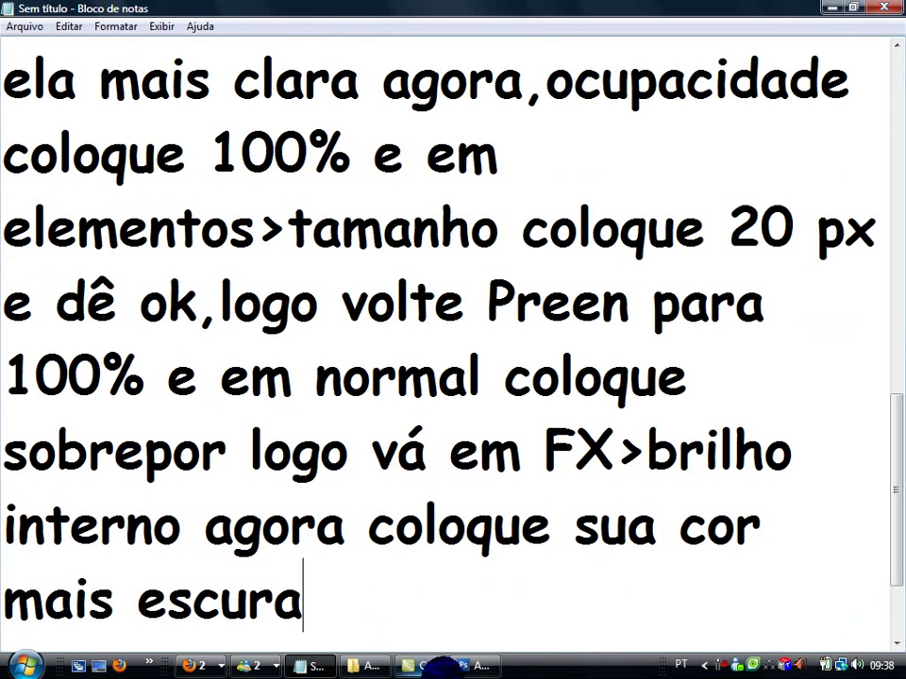
# Step: Set the Inner Glow colour to dark navy blue 000066
pyautogui.hotkey('alt', 'Tab')
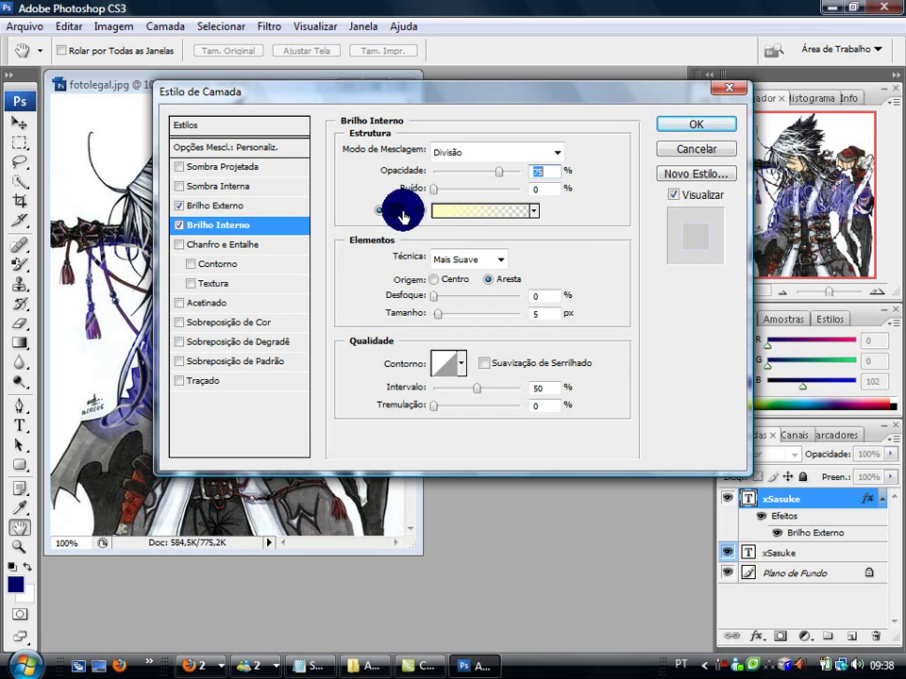
pyautogui.click(403, 211)
pyautogui.doubleClick(515, 406)
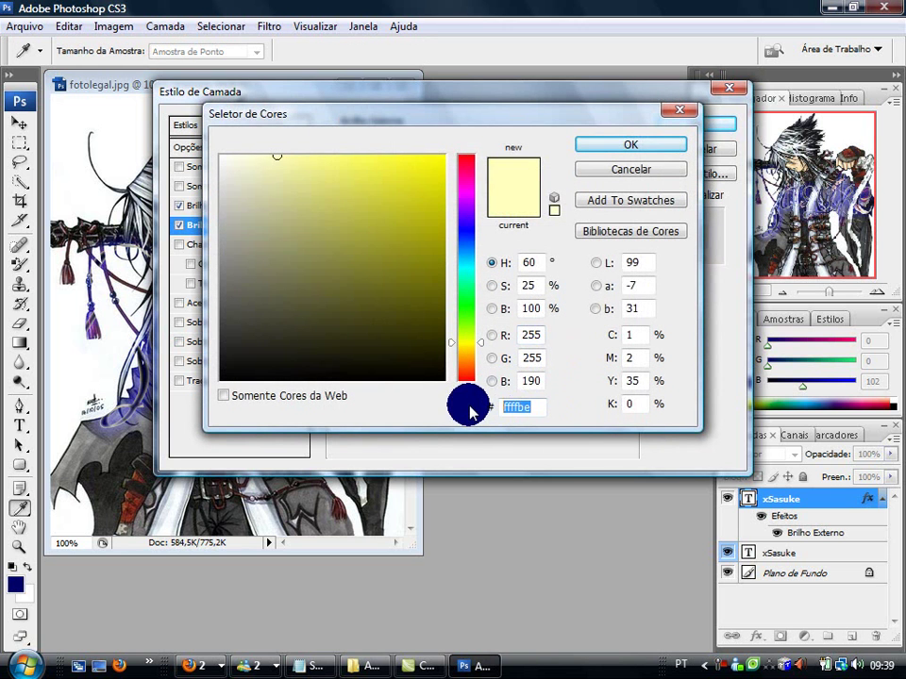
pyautogui.write('00066')
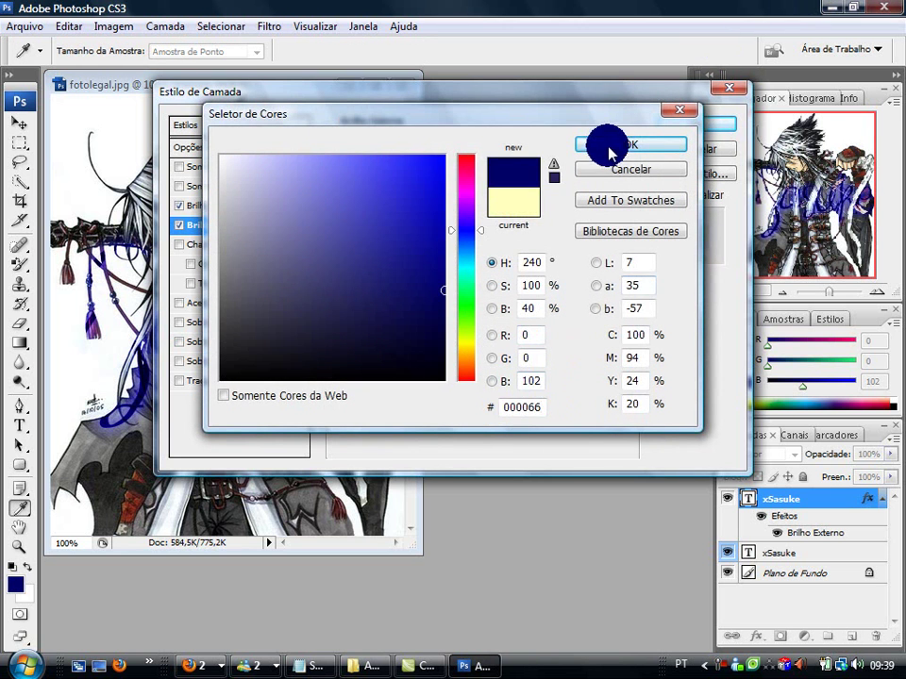
pyautogui.click(612, 146)
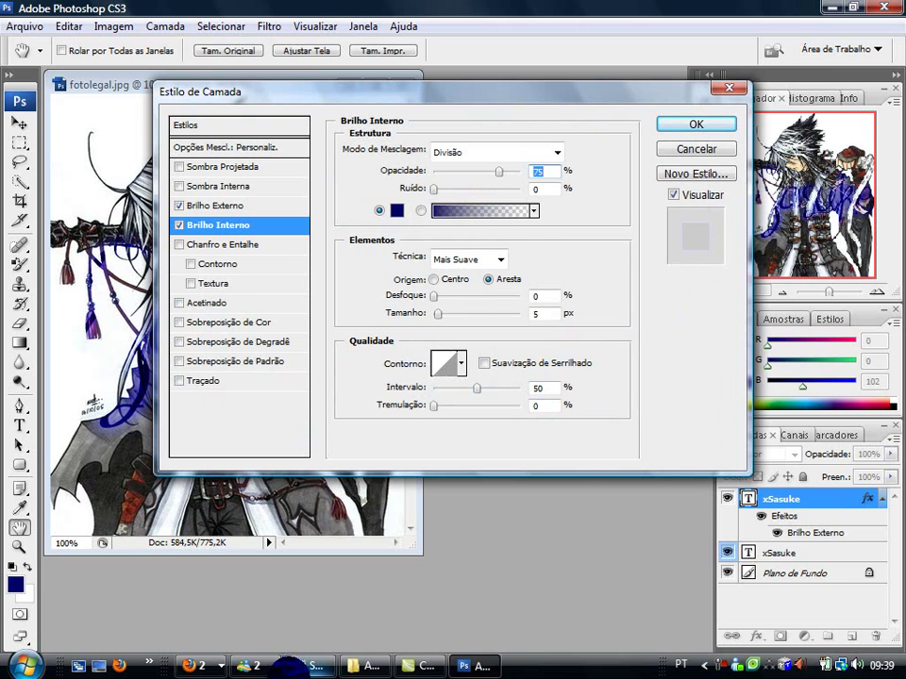
# Step: Add 'em ocupacidade deixe 40% e em tamanho 18' to the tutorial notes
pyautogui.click(292, 668)
pyautogui.write('em o')
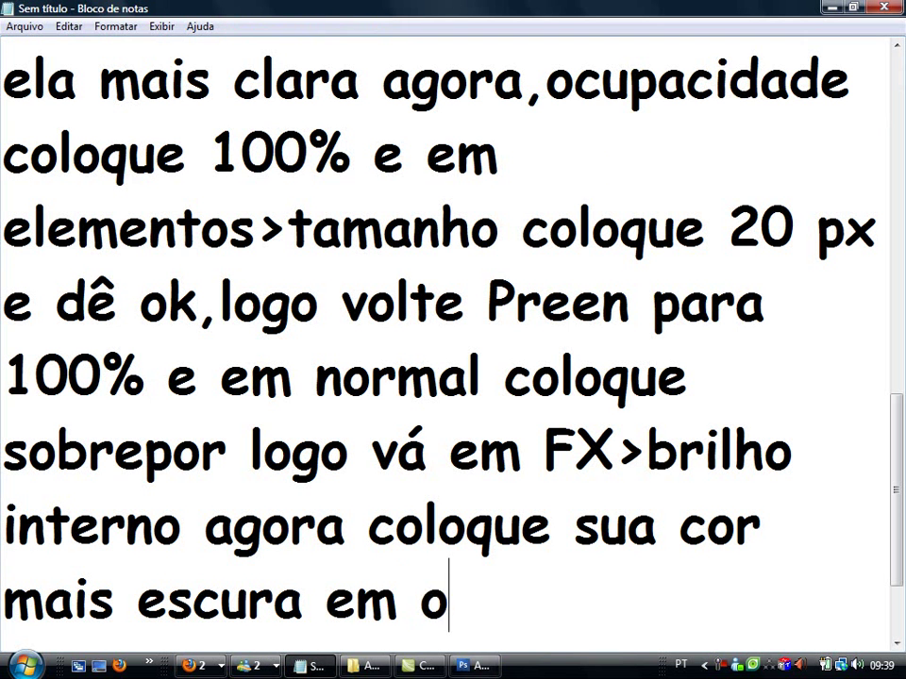
pyautogui.write('cupacidade deixe')
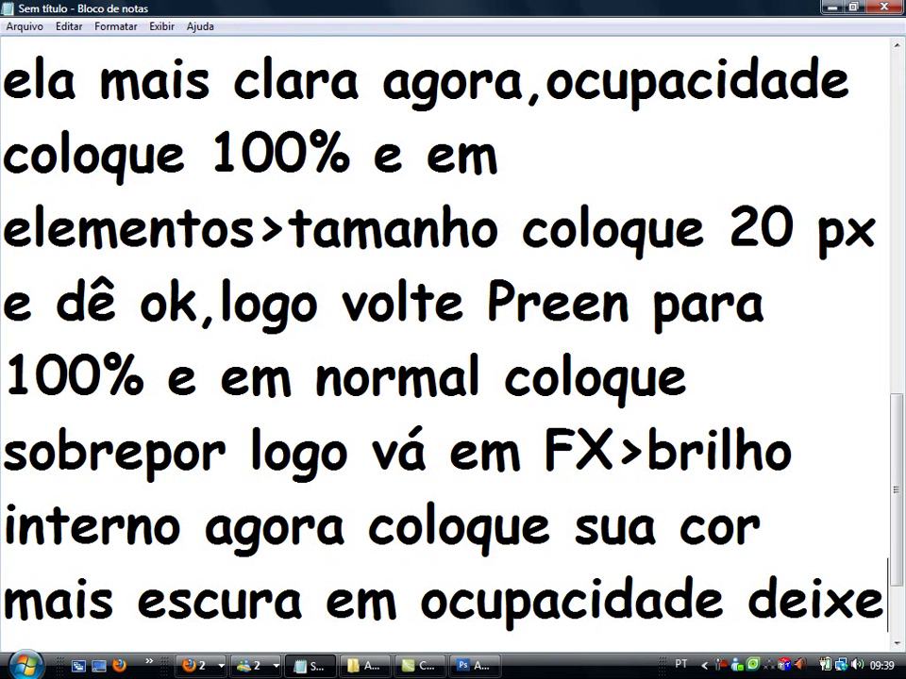
pyautogui.write(' 40 ')
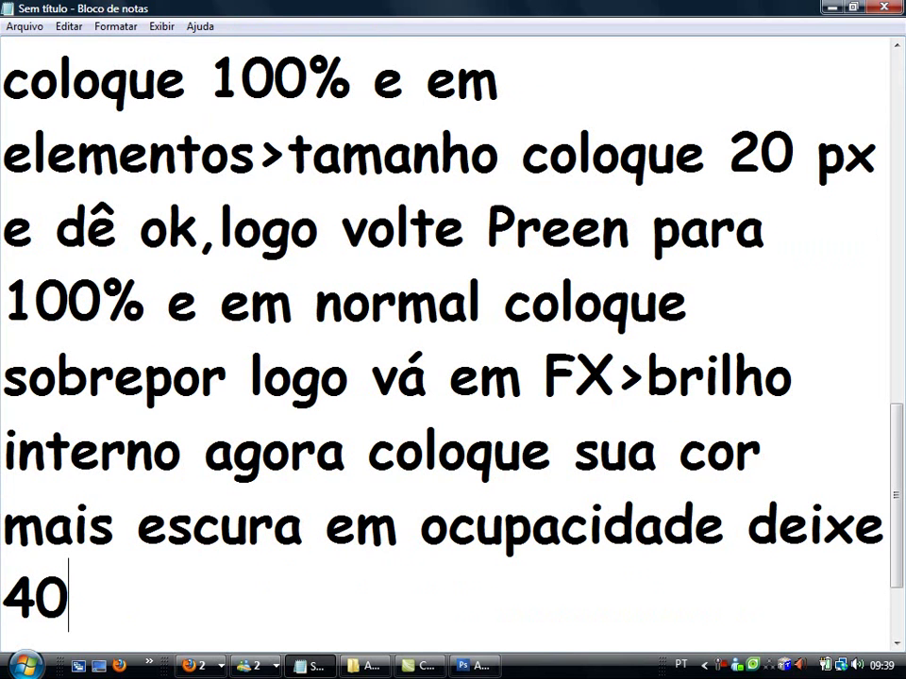
pyautogui.write('% e')
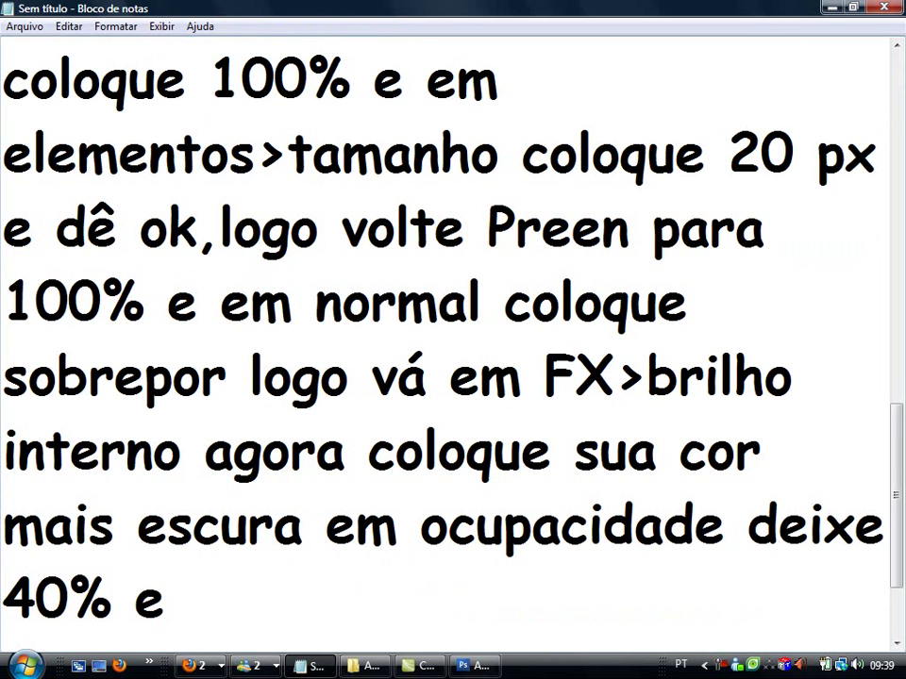
pyautogui.write(' em taman')
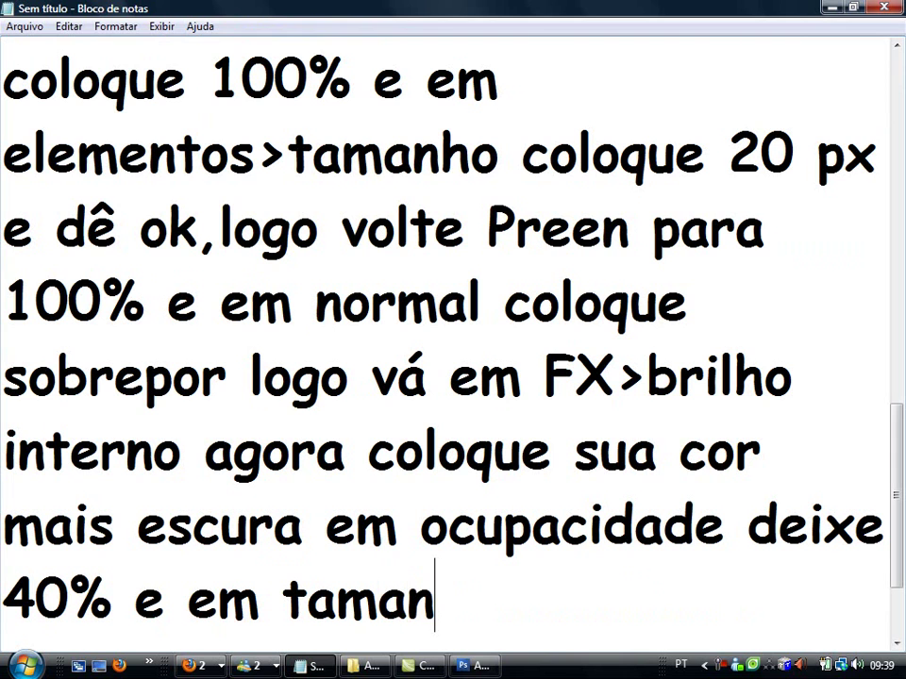
pyautogui.write('ho ')
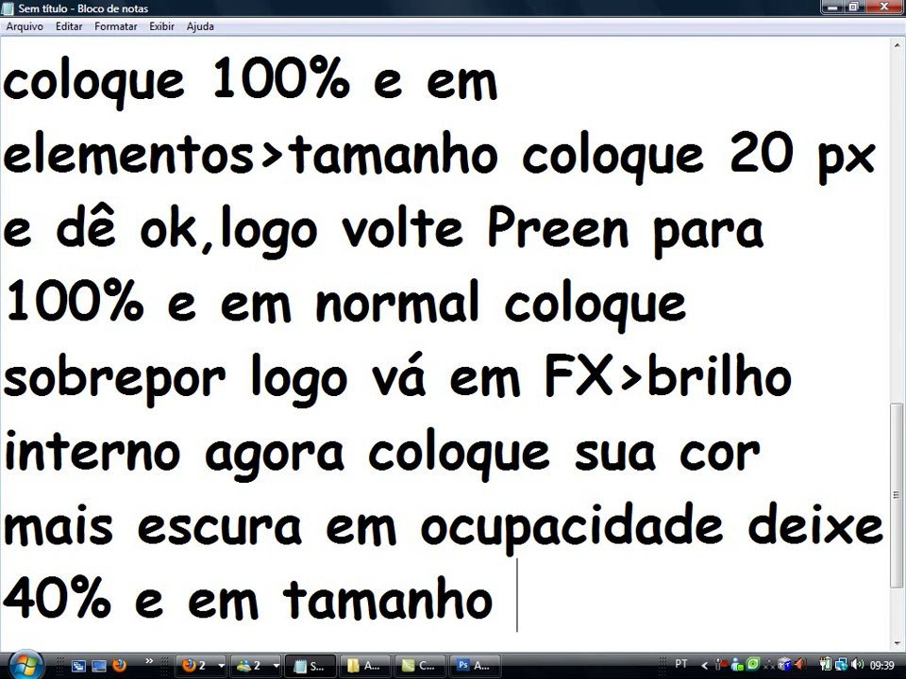
pyautogui.write('18')
# Step: Set Inner Glow opacity 40% and size 18 px; note 'e coloque multiplicação no lugar de divisão'
pyautogui.click(472, 665)
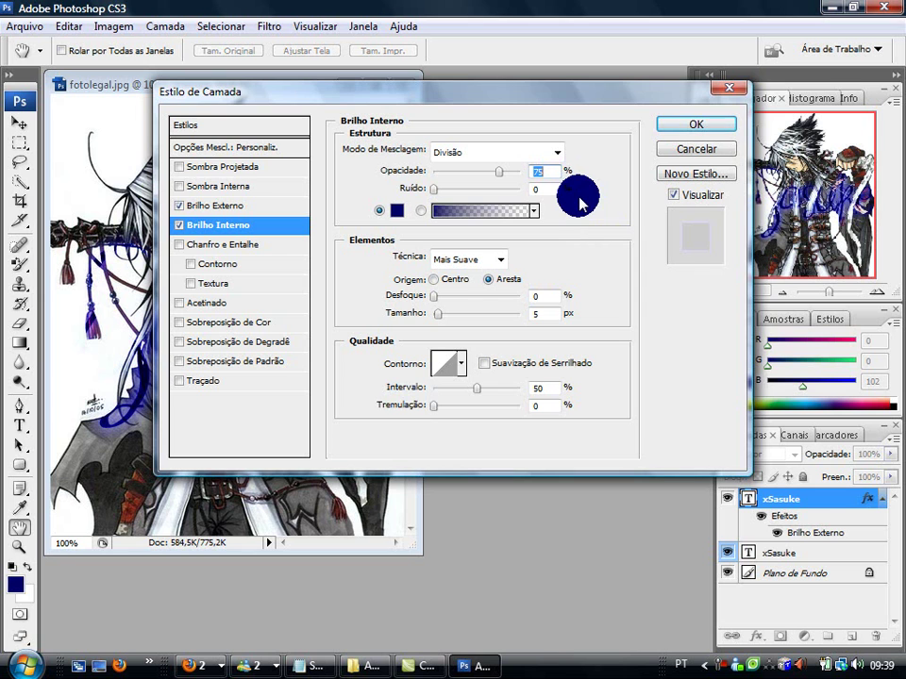
pyautogui.write('40')
pyautogui.write('18')
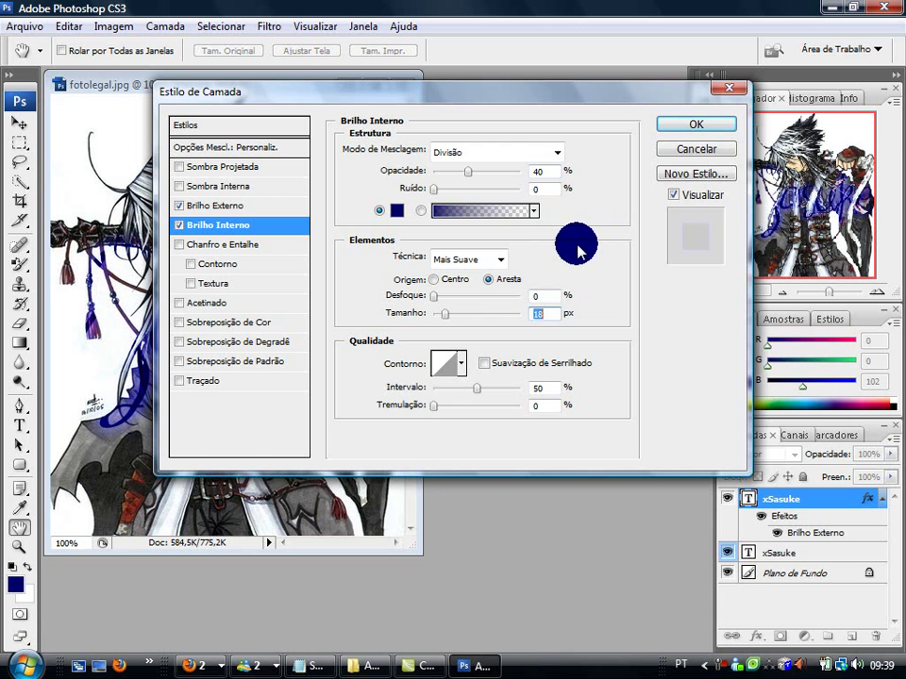
pyautogui.click(309, 666)
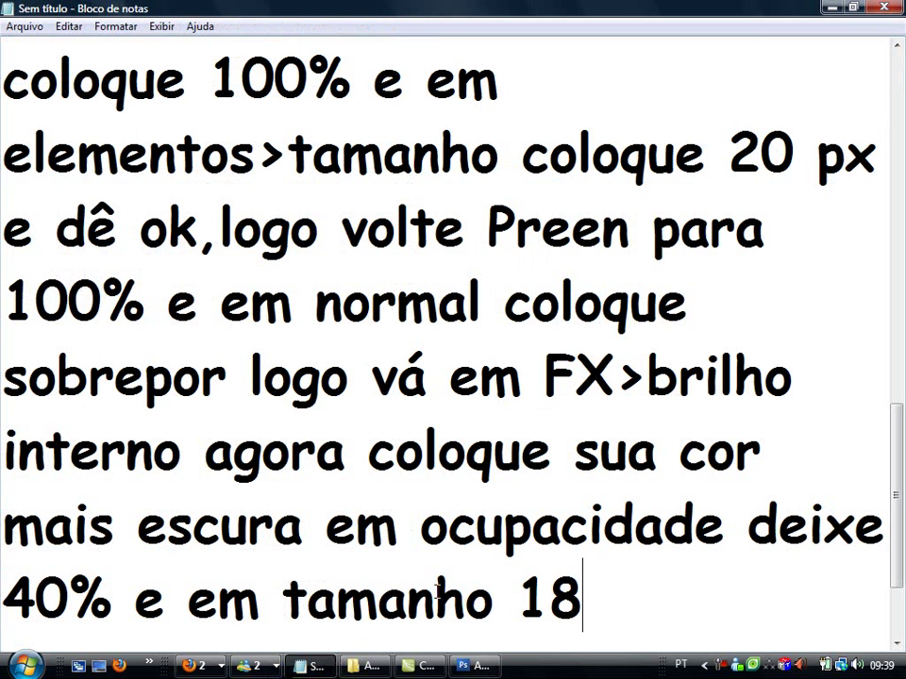
pyautogui.press('Return')
pyautogui.write('e coloqu')
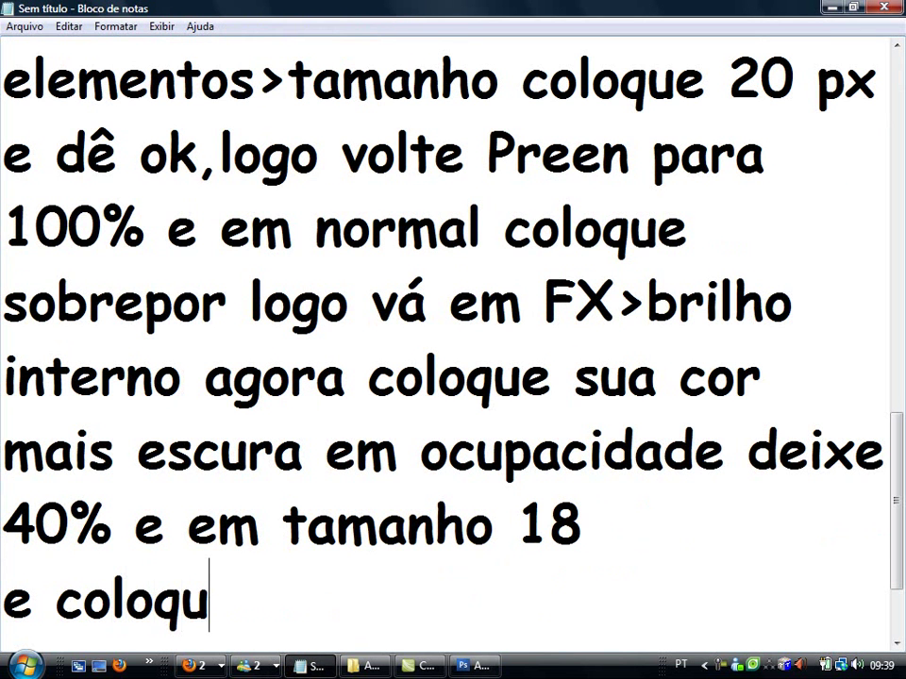
pyautogui.write('e multiplicação')
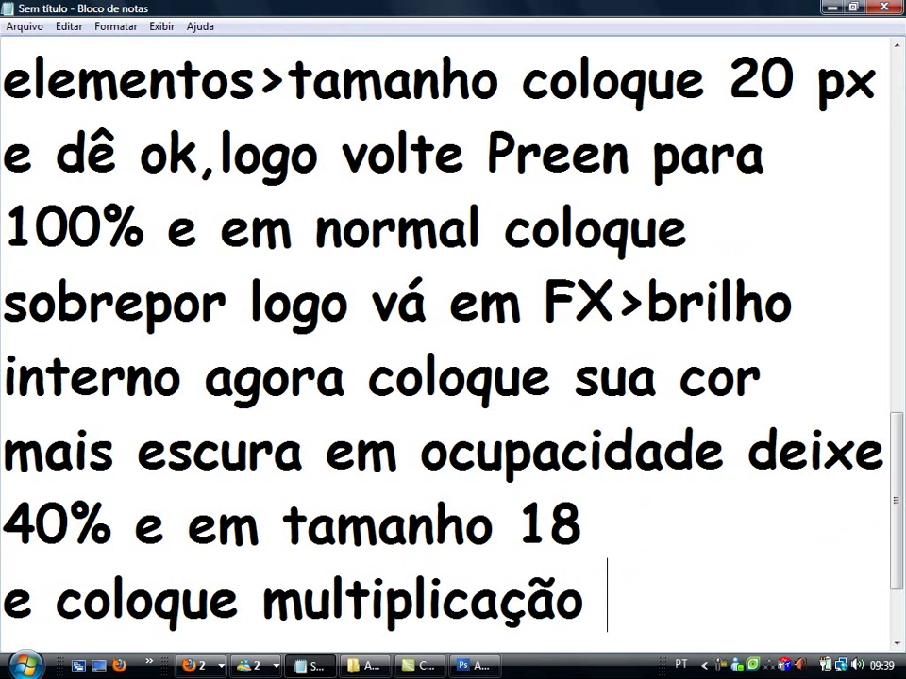
pyautogui.write('no lugar de')
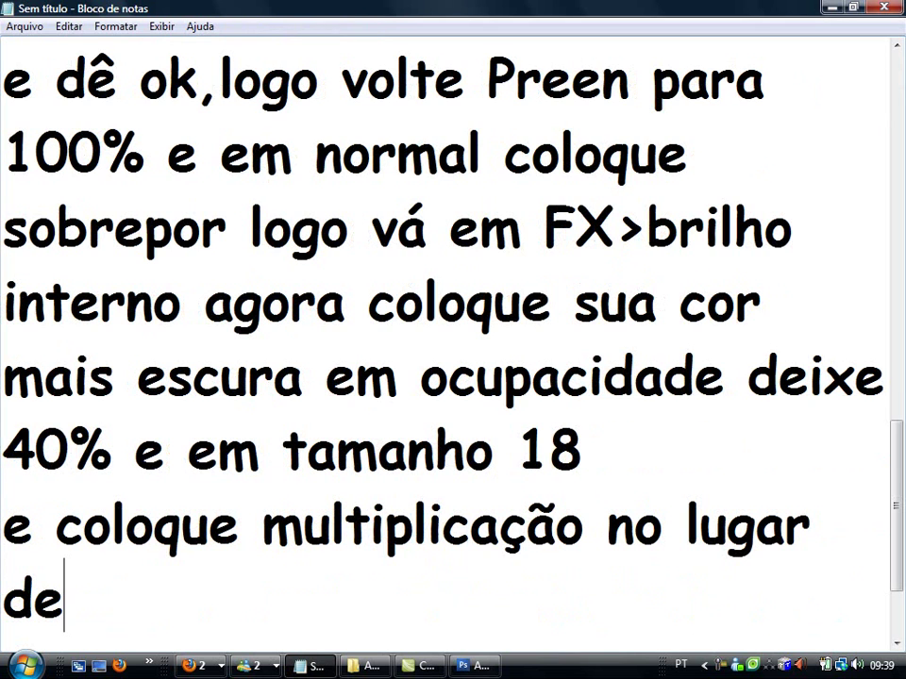
pyautogui.write('divid')
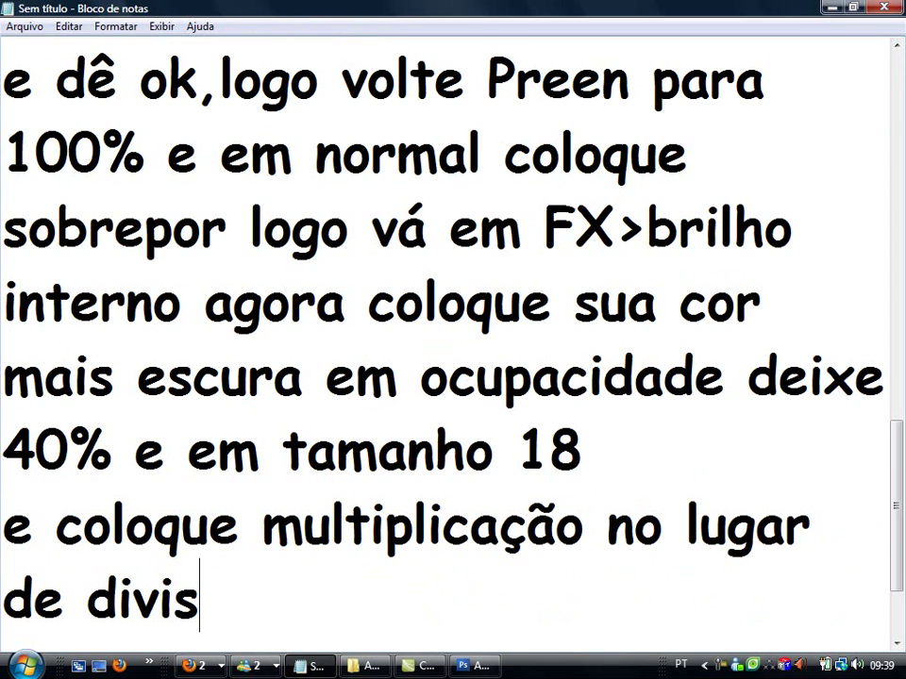
pyautogui.write('ão')
# Step: Switch the Inner Glow blend mode to Multiplicação, note 'dê OK', and apply the layer style
pyautogui.click(477, 666)
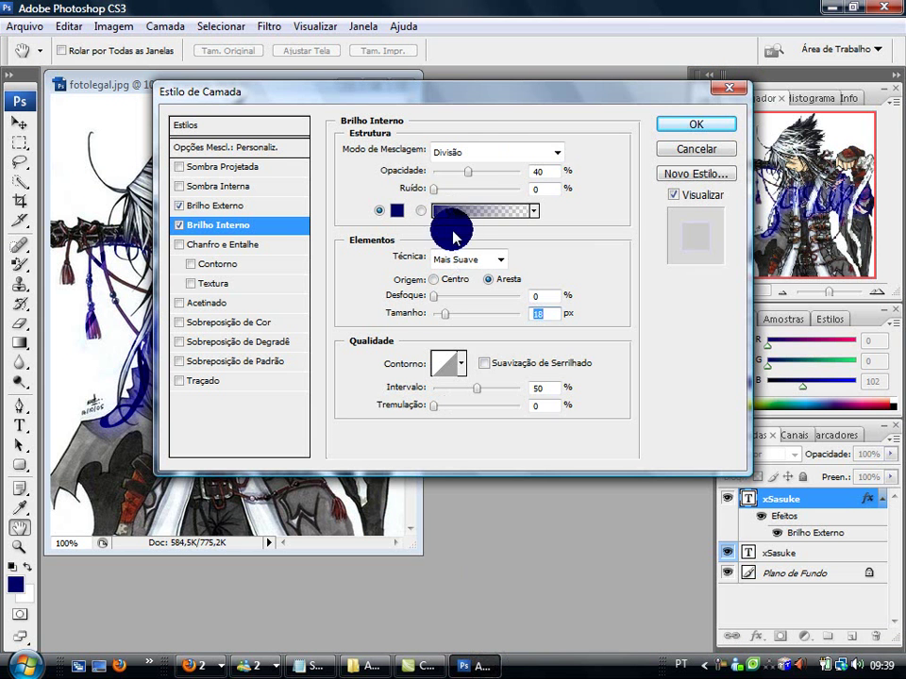
pyautogui.click(493, 154)
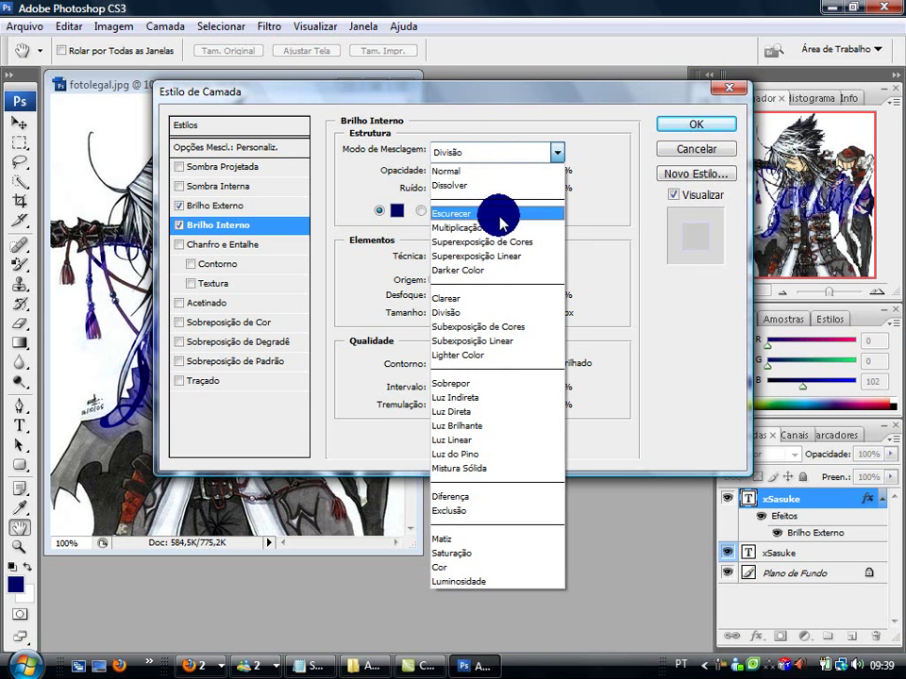
pyautogui.click(500, 228)
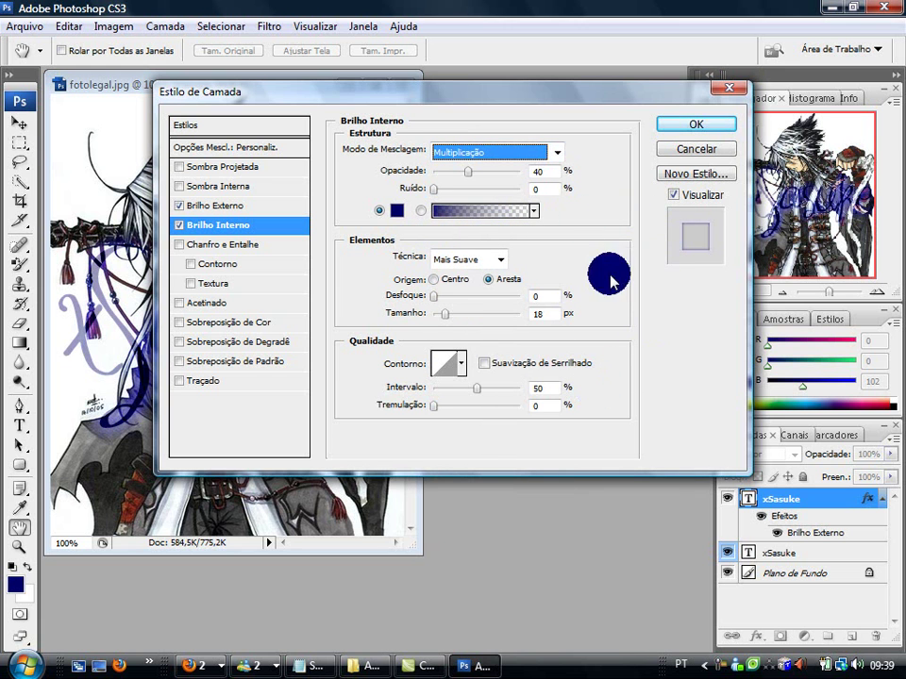
pyautogui.click(313, 665)
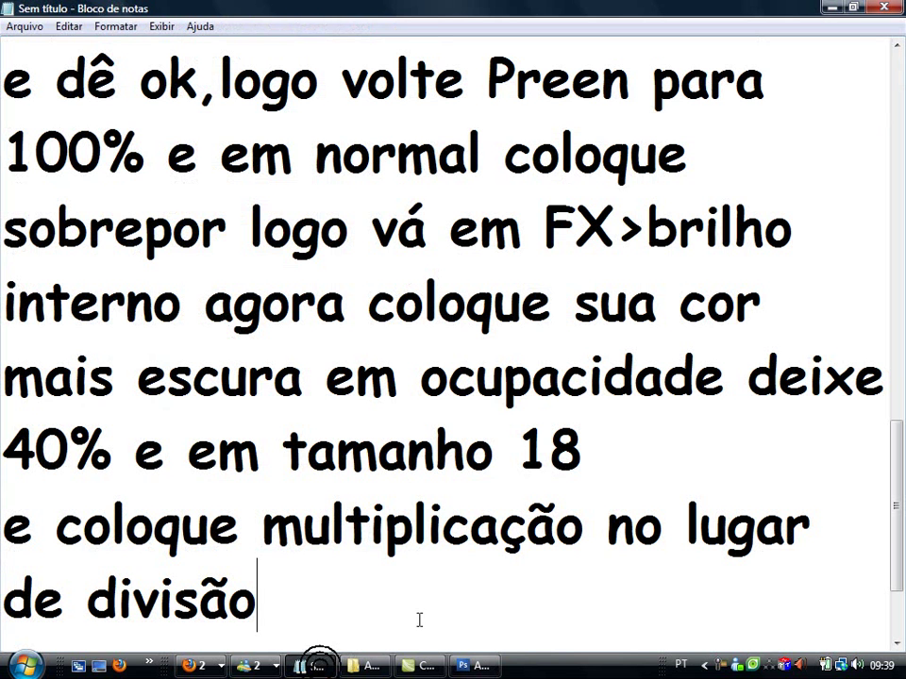
pyautogui.write('dê OK')
pyautogui.click(469, 663)
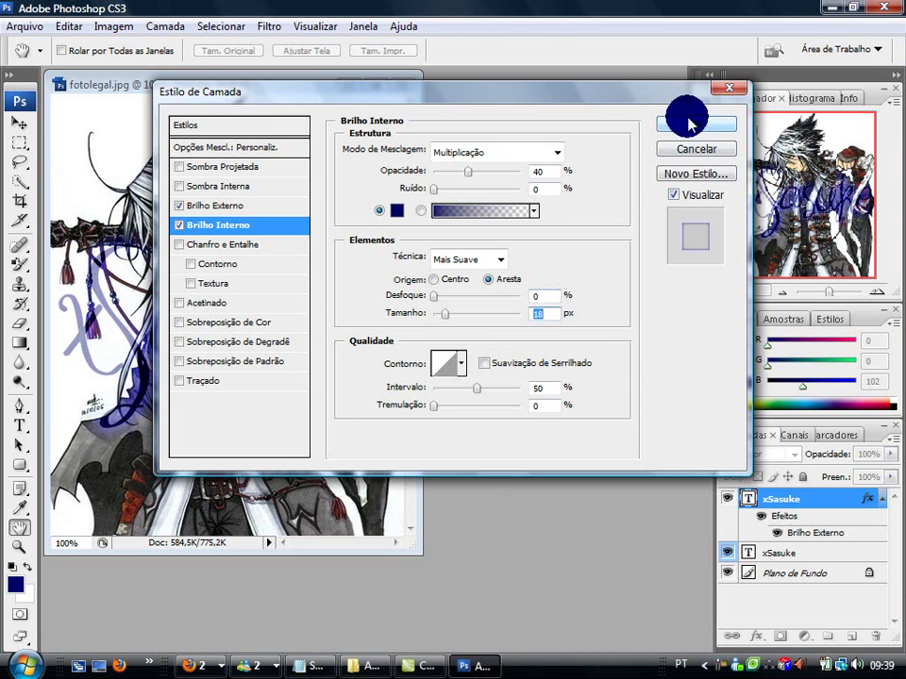
pyautogui.click(689, 123)
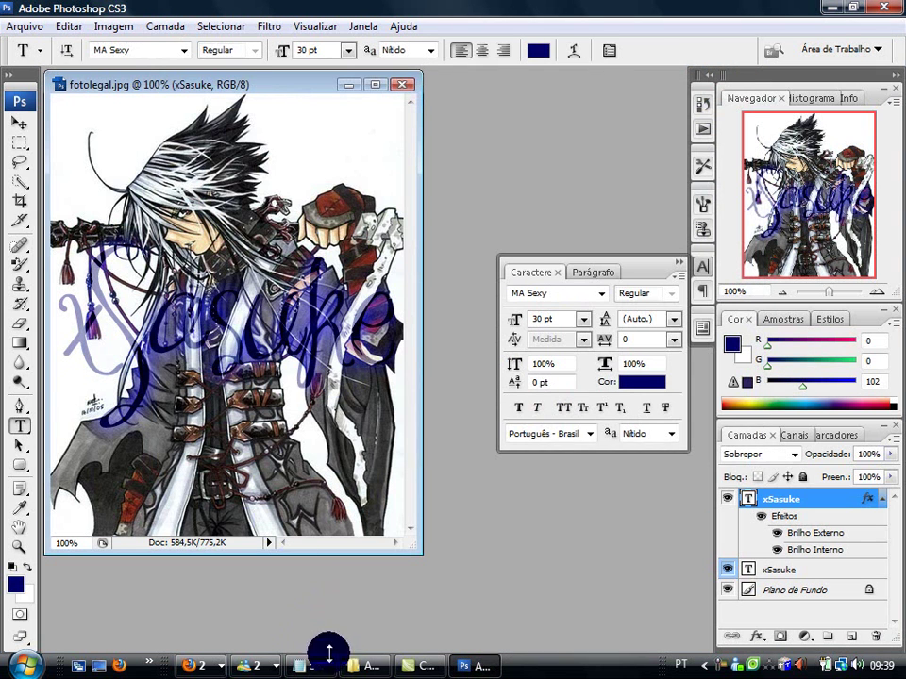
# Step: Write the closing lines 'e pronto ja estará feito seu texto transparente', 'espero que tenham gostado', 'flw'
pyautogui.click(303, 665)
pyautogui.write('e pronto')
pyautogui.press('Return')
pyautogui.write('ja estará')
pyautogui.press('BackSpace')
pyautogui.write('feita')
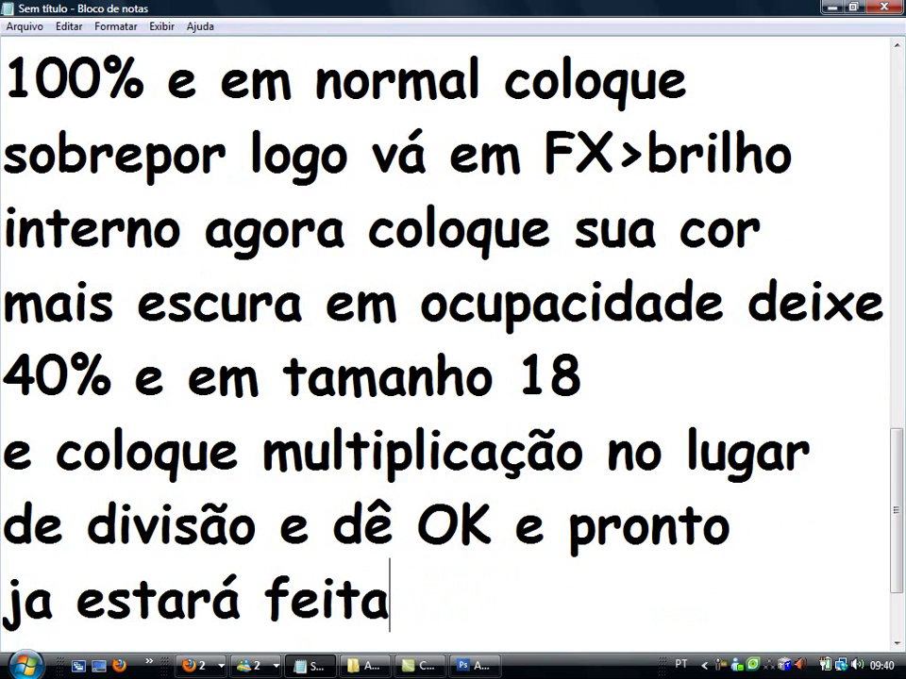
pyautogui.press('BackSpace')
pyautogui.write('o seu texto')
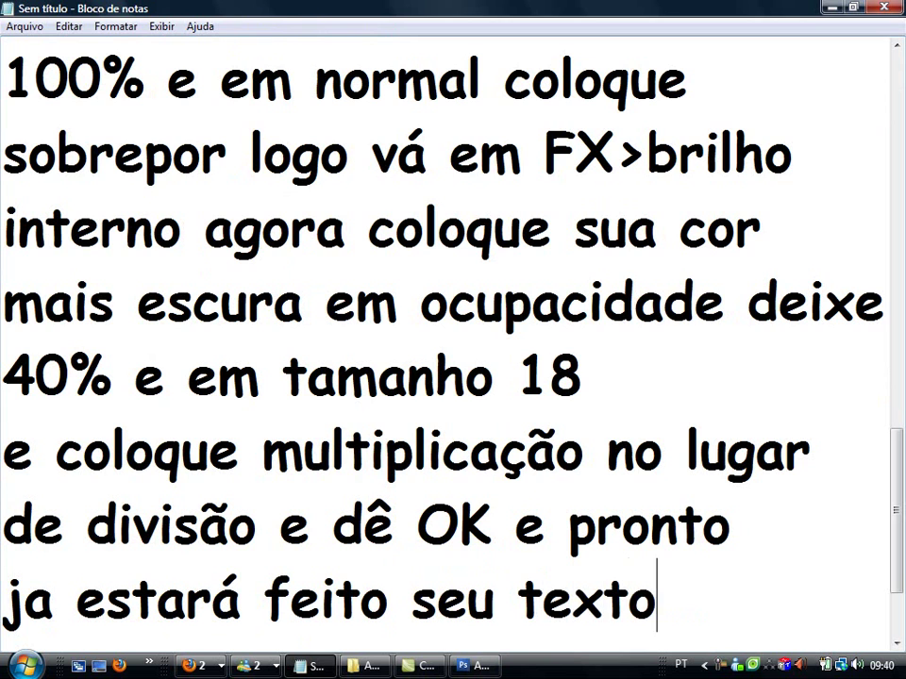
pyautogui.write(' transparente')
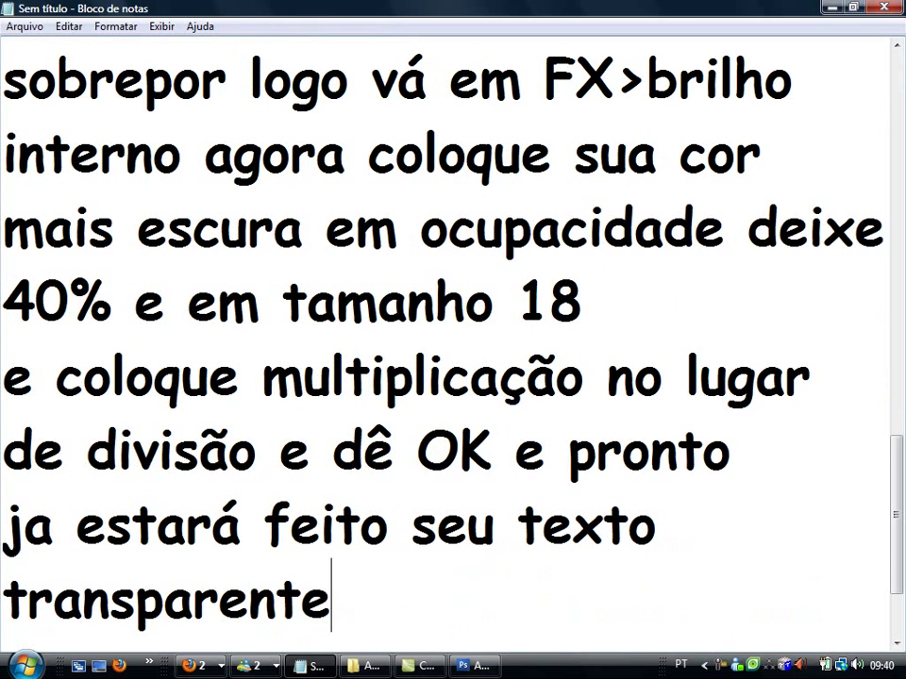
pyautogui.press('Return')
pyautogui.write('espero que')
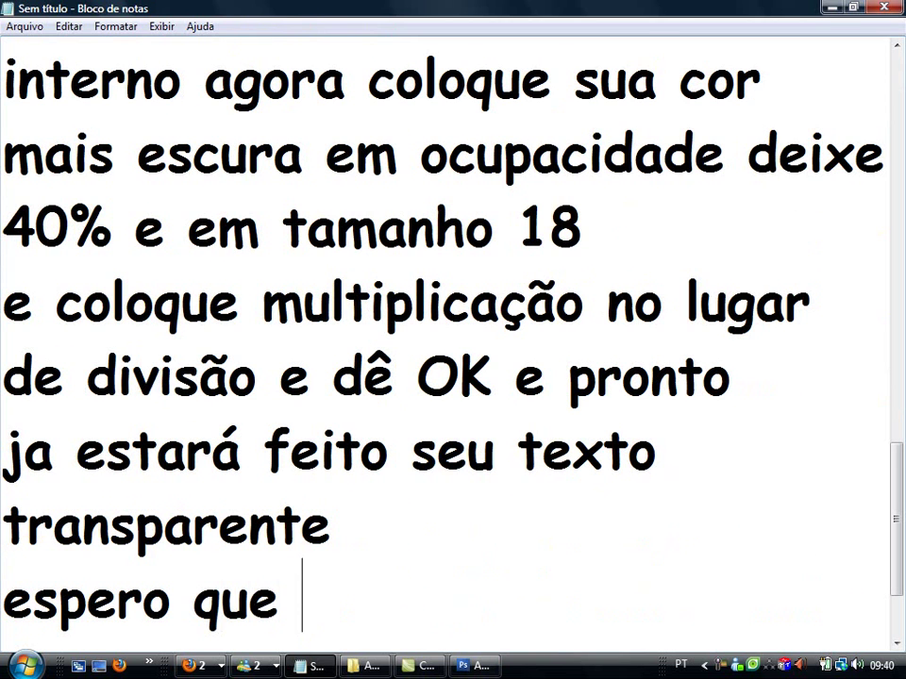
pyautogui.write(' tenham gostado')
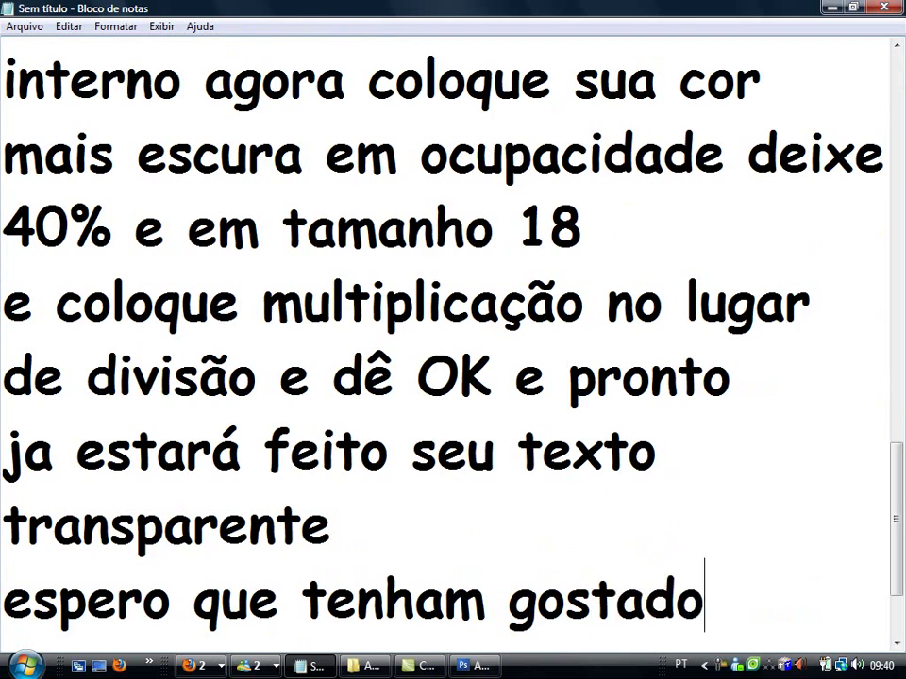
pyautogui.press('Return')
pyautogui.write('flw')
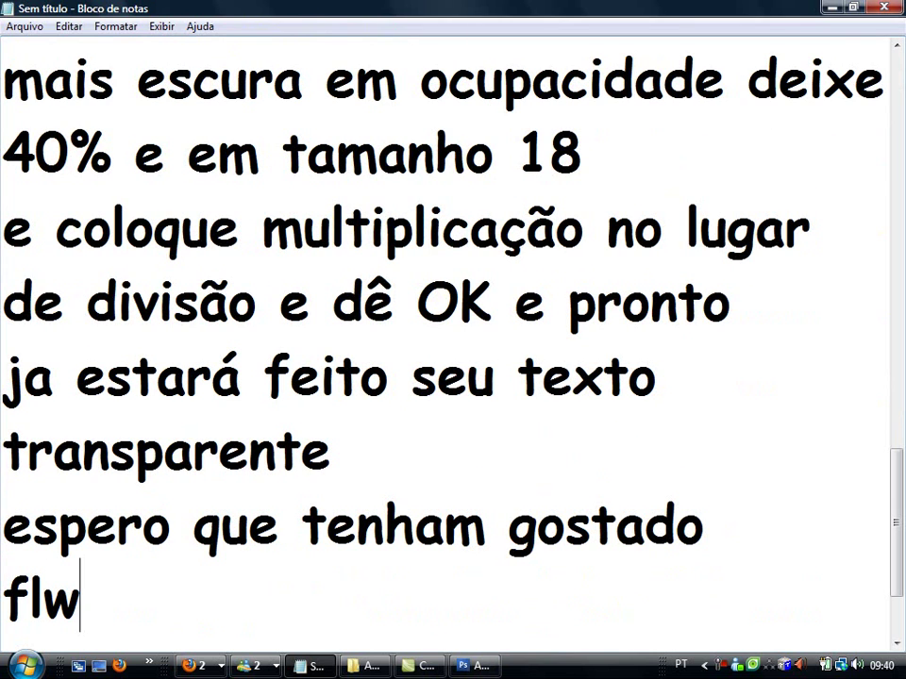